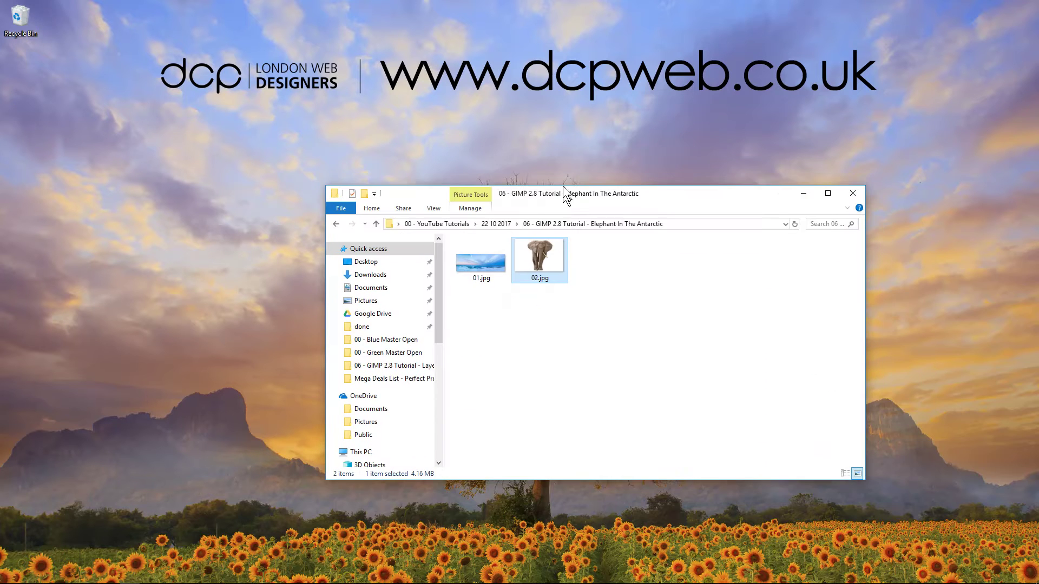
Preview 01.jpg and 02.jpg in Photo Viewer, close it, and move the folder window right.
{"action": "left_click", "coordinate": [482, 261]}
{"action": "double_click", "coordinate": [483, 260]}
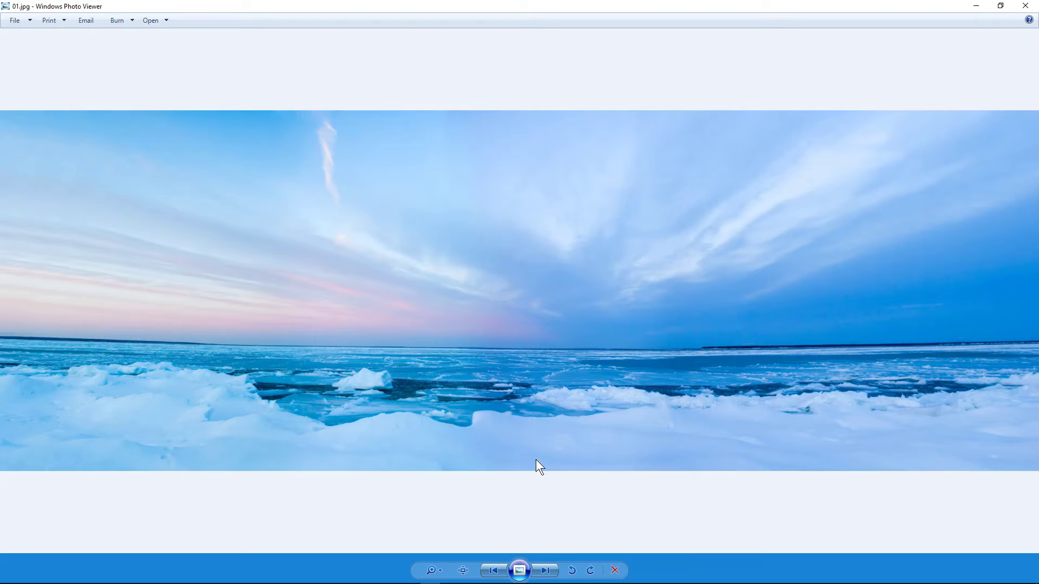
{"action": "left_click", "coordinate": [546, 570]}
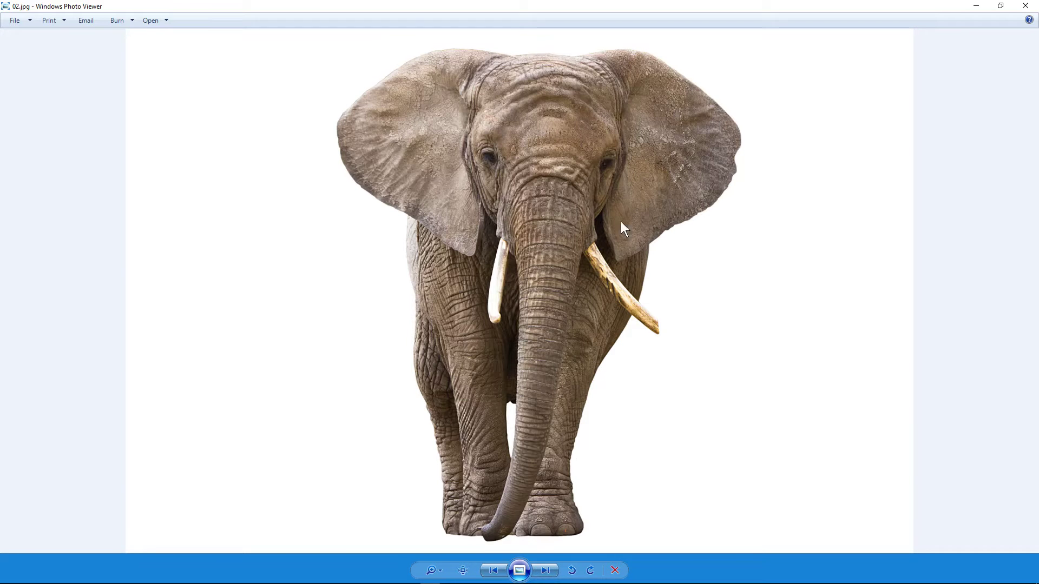
{"action": "left_click", "coordinate": [1026, 5]}
{"action": "left_click_drag", "start_coordinate": [596, 163], "coordinate": [992, 254]}
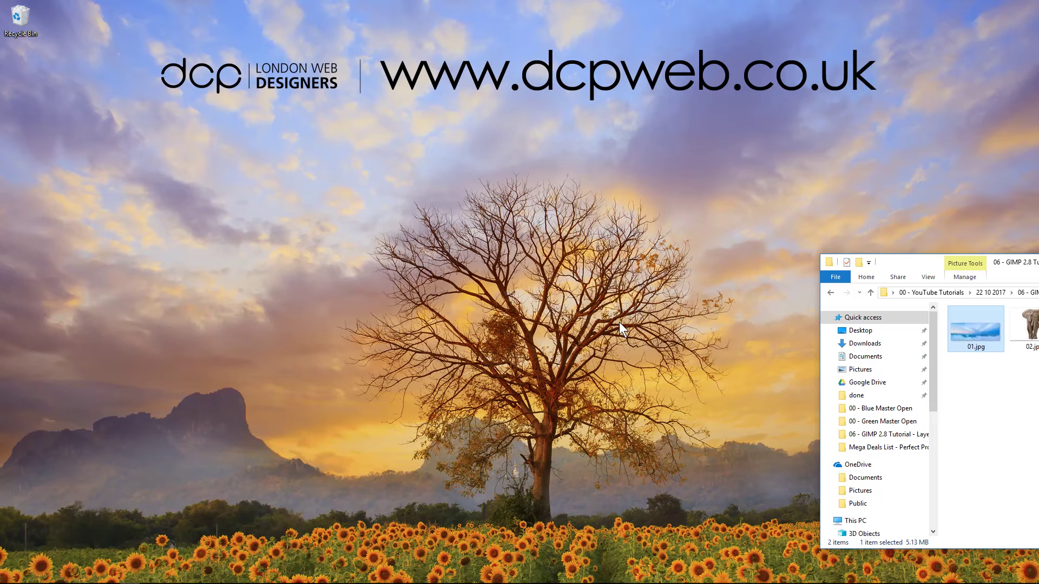
Launch GIMP and open the 01.jpg ice panorama as the base image.
{"action": "key", "text": "super"}
{"action": "left_click", "coordinate": [503, 461]}
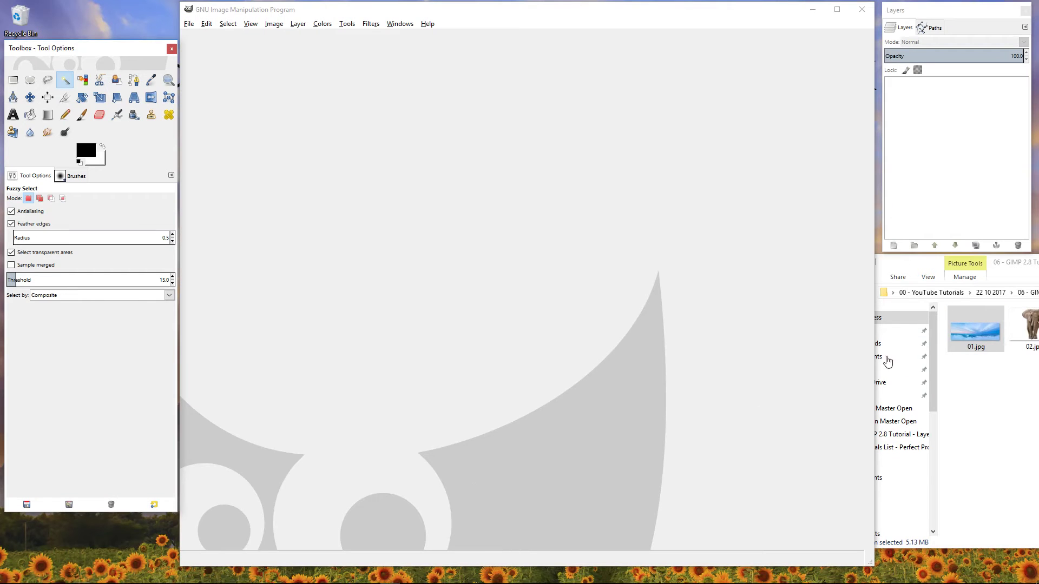
{"action": "left_click_drag", "start_coordinate": [976, 330], "coordinate": [582, 331]}
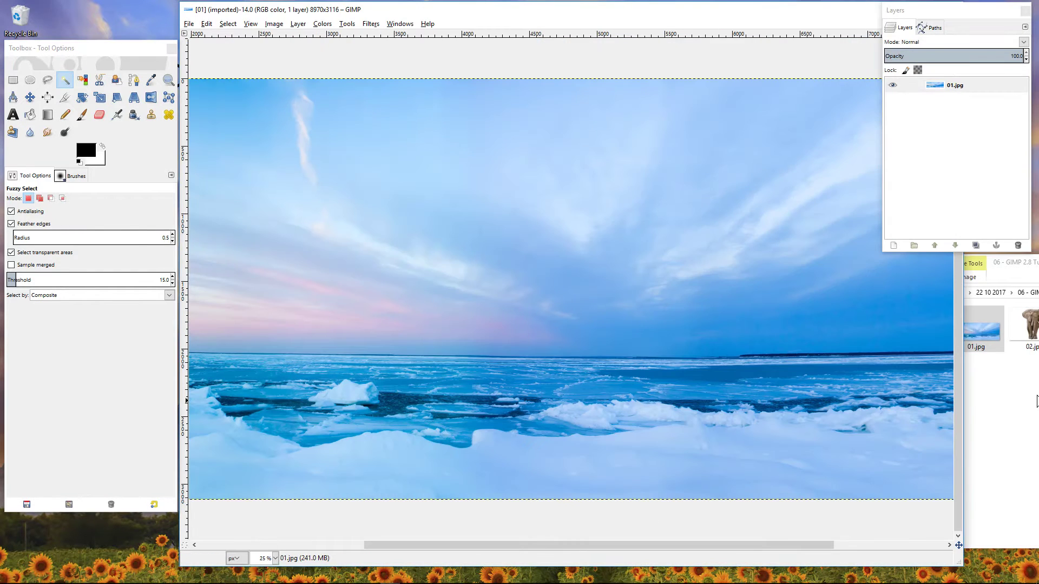
Add 02.jpg as a second layer and make the 02.jpg layer active.
{"action": "left_click_drag", "start_coordinate": [1028, 333], "coordinate": [531, 300]}
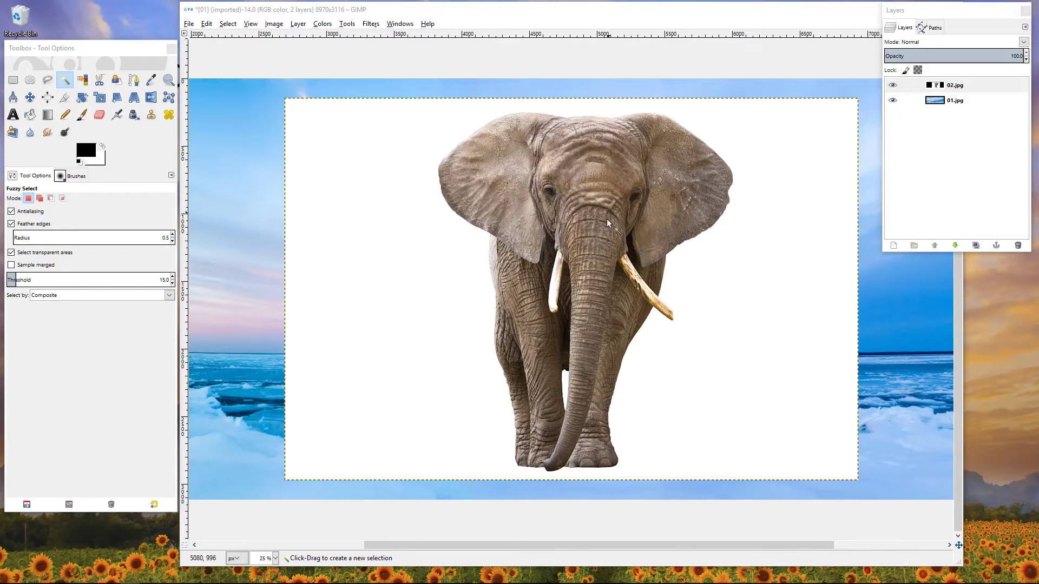
{"action": "left_click", "coordinate": [957, 85]}
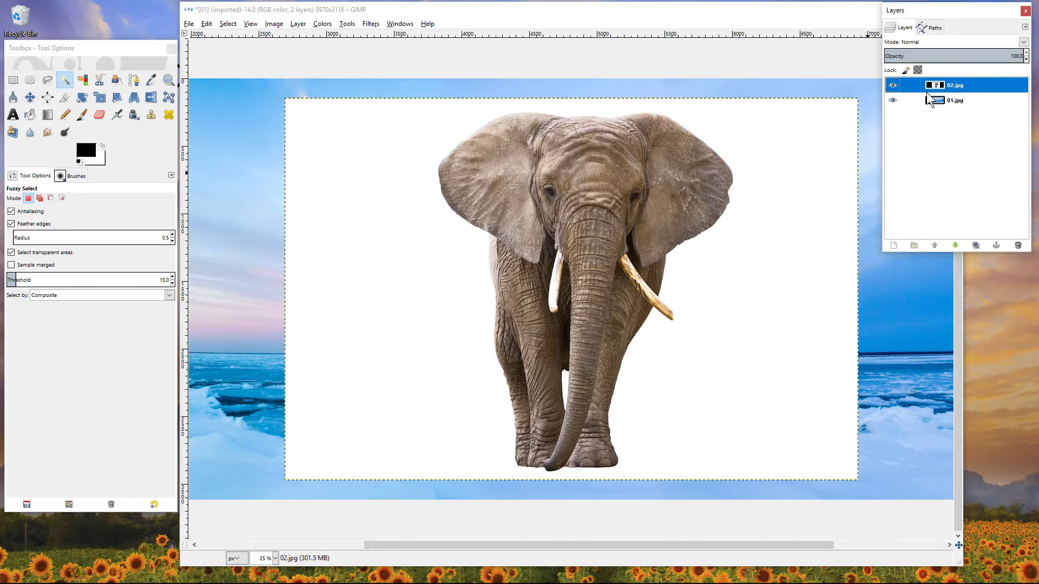
{"action": "left_click", "coordinate": [942, 99]}
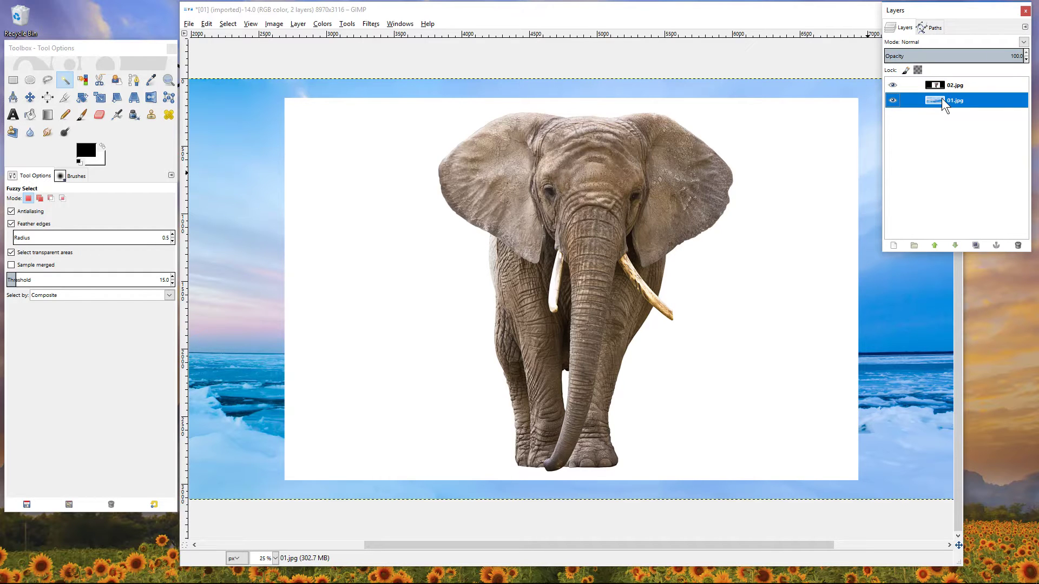
{"action": "left_click", "coordinate": [942, 86]}
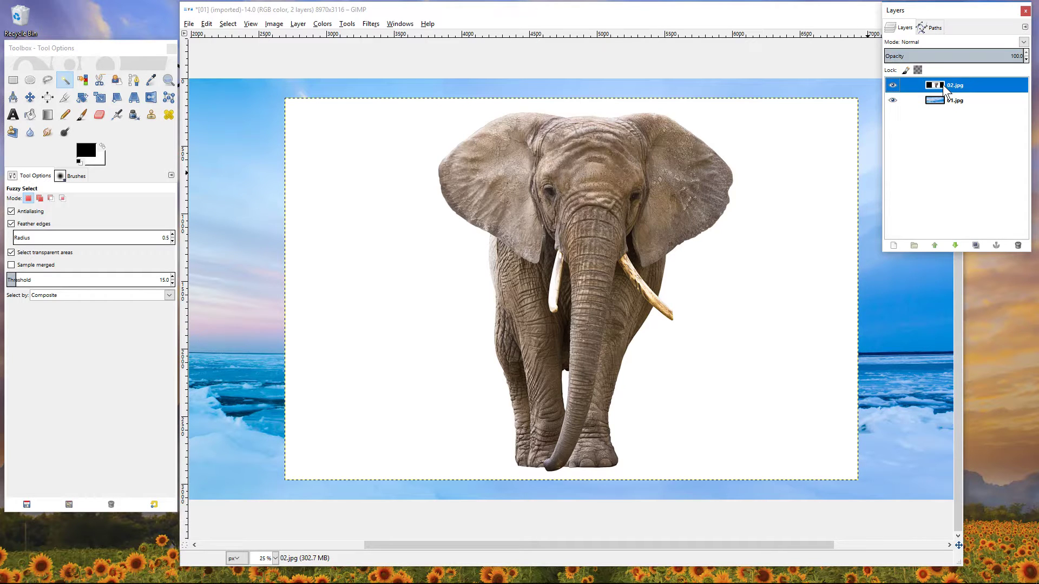
Add an alpha channel to the 02.jpg layer, then test the Eraser and undo it.
{"action": "right_click", "coordinate": [943, 85]}
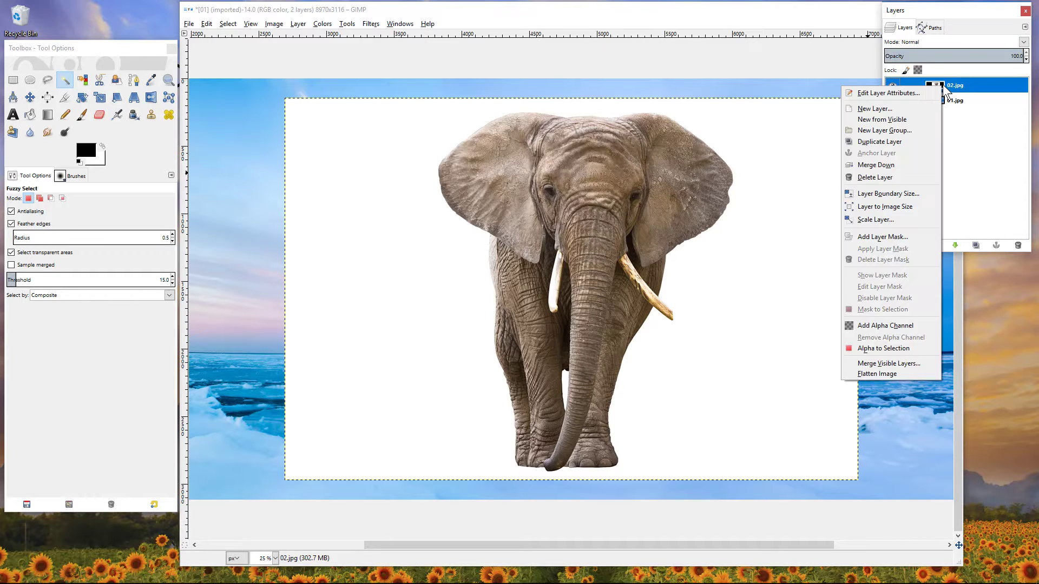
{"action": "left_click", "coordinate": [894, 326]}
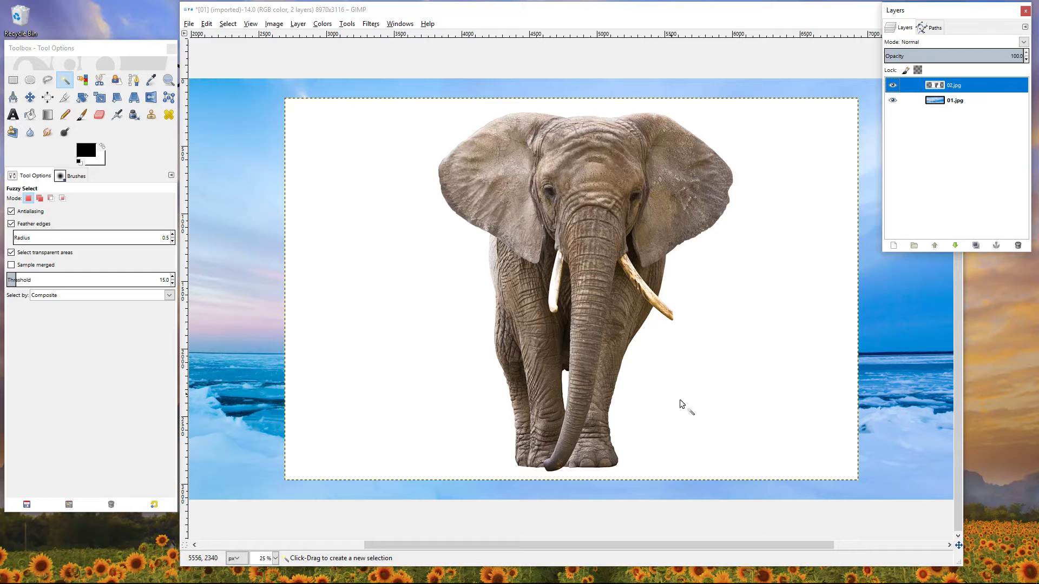
{"action": "left_click", "coordinate": [100, 115]}
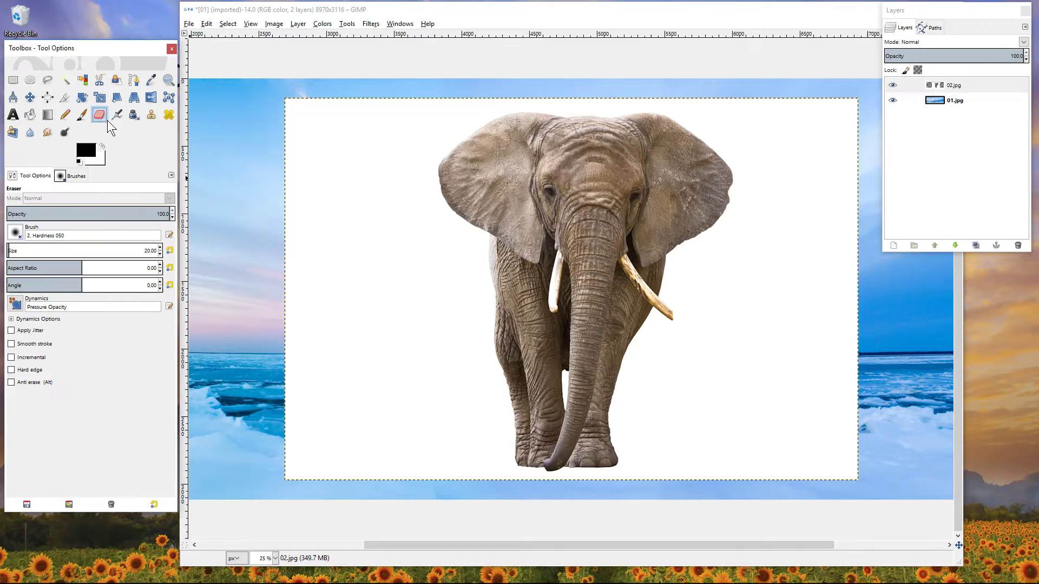
{"action": "mouse_move", "coordinate": [397, 179]}
{"action": "left_mouse_down"}
{"action": "mouse_move", "coordinate": [394, 263]}
{"action": "mouse_move", "coordinate": [436, 307]}
{"action": "mouse_move", "coordinate": [363, 260]}
{"action": "mouse_move", "coordinate": [431, 293]}
{"action": "mouse_move", "coordinate": [426, 370]}
{"action": "mouse_move", "coordinate": [389, 394]}
{"action": "mouse_move", "coordinate": [354, 442]}
{"action": "mouse_move", "coordinate": [406, 323]}
{"action": "mouse_move", "coordinate": [335, 265]}
{"action": "mouse_move", "coordinate": [361, 194]}
{"action": "mouse_move", "coordinate": [394, 164]}
{"action": "mouse_move", "coordinate": [346, 273]}
{"action": "mouse_move", "coordinate": [371, 372]}
{"action": "mouse_move", "coordinate": [423, 420]}
{"action": "mouse_move", "coordinate": [422, 322]}
{"action": "left_mouse_up"}
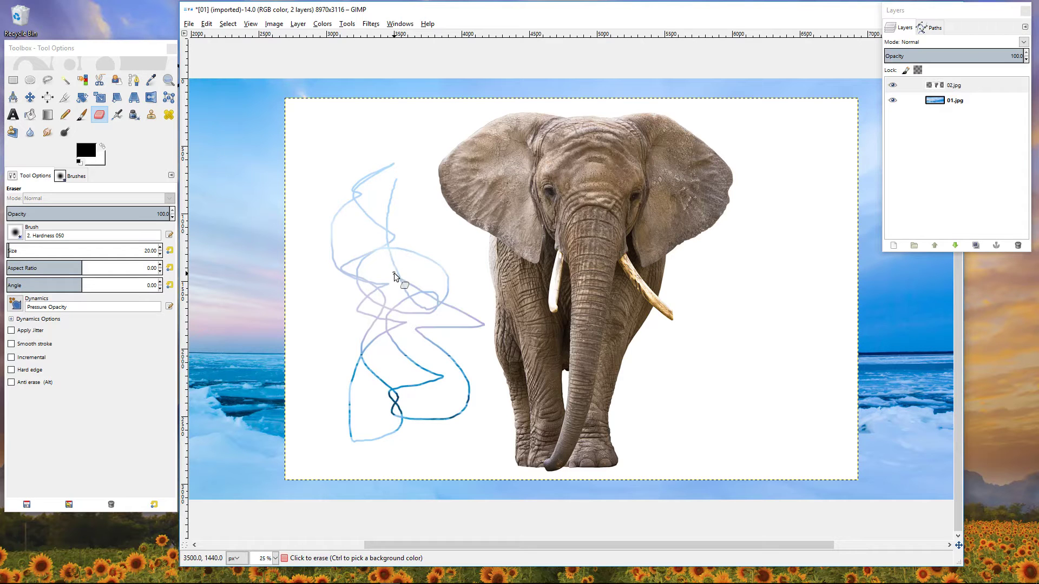
{"action": "left_click", "coordinate": [394, 274]}
{"action": "key", "text": "ctrl+z"}
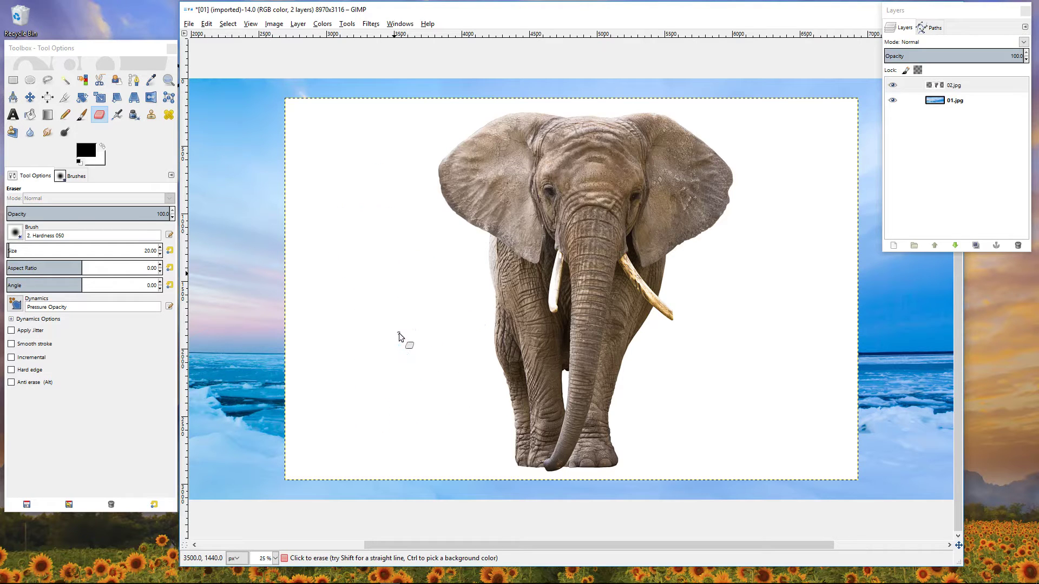
Fuzzy-select and delete the elephant's white backdrop, then select the white gap between its legs.
{"action": "left_click", "coordinate": [64, 81]}
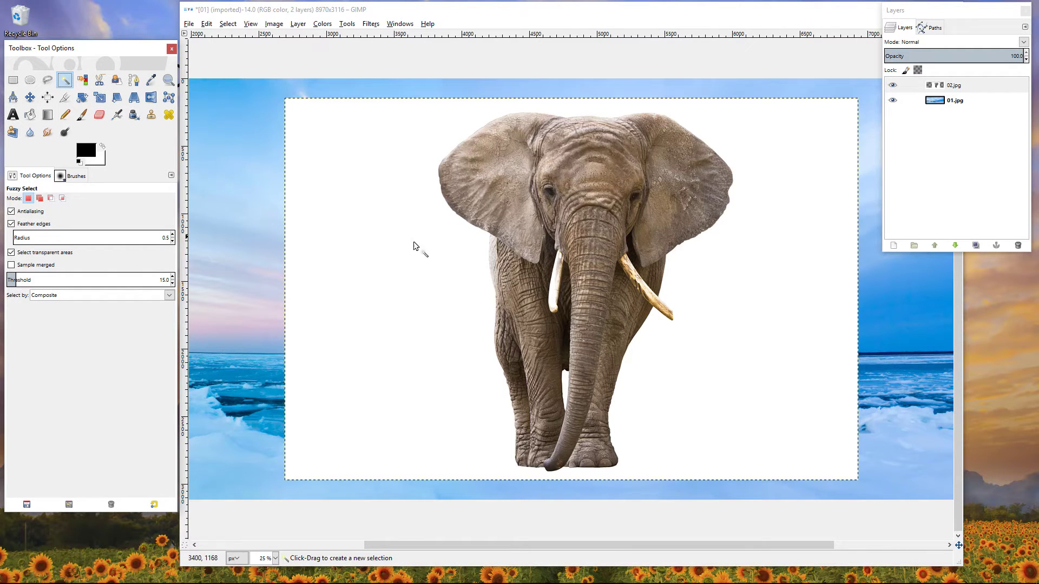
{"action": "left_click", "coordinate": [434, 287]}
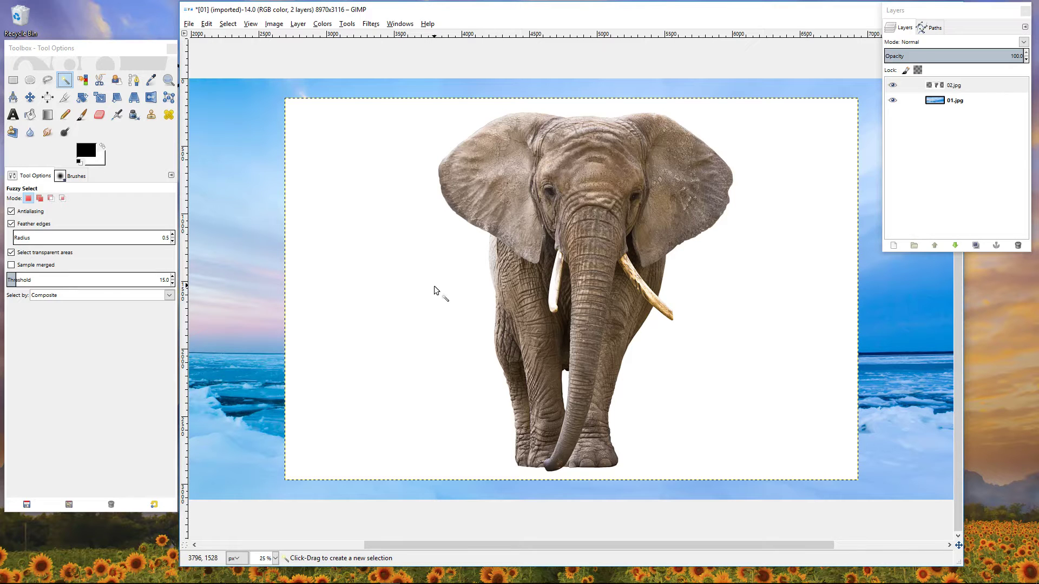
{"action": "left_click", "coordinate": [411, 272]}
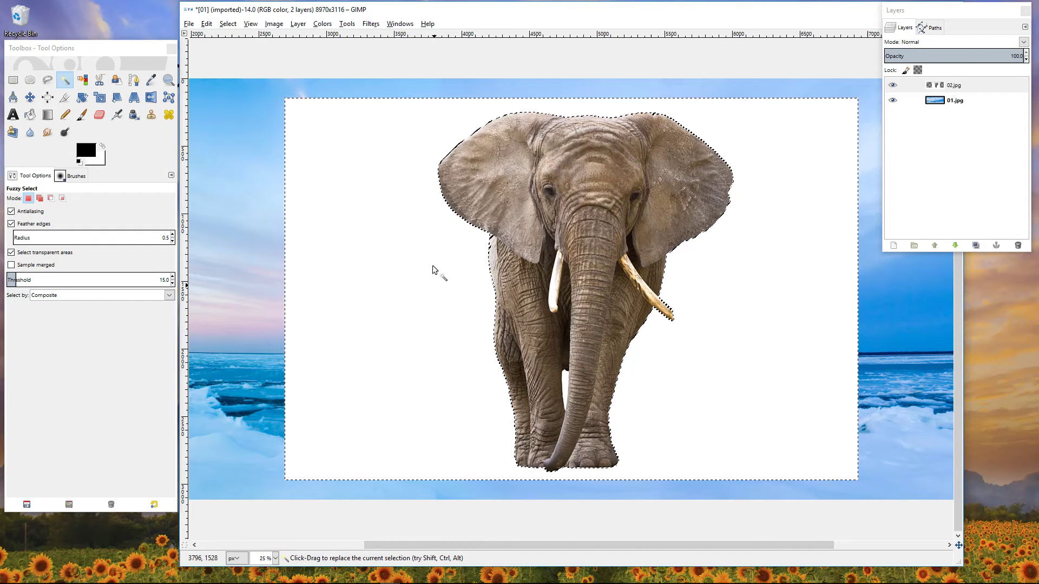
{"action": "key", "text": "Delete"}
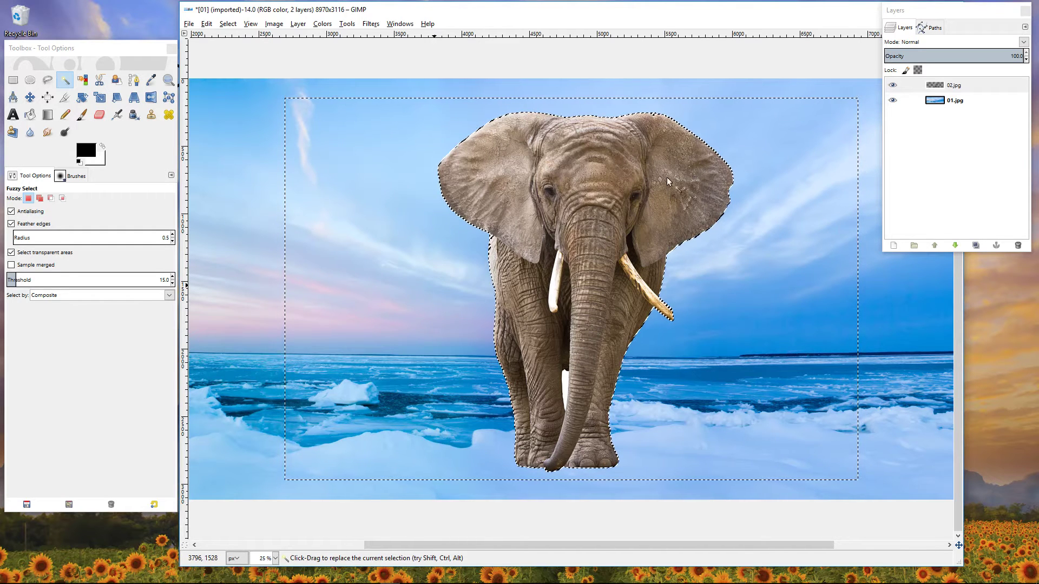
{"action": "mouse_move", "coordinate": [564, 381]}
{"action": "left_mouse_down"}
{"action": "mouse_move", "coordinate": [567, 396]}
{"action": "mouse_move", "coordinate": [566, 381]}
{"action": "mouse_move", "coordinate": [578, 379]}
{"action": "left_mouse_up"}
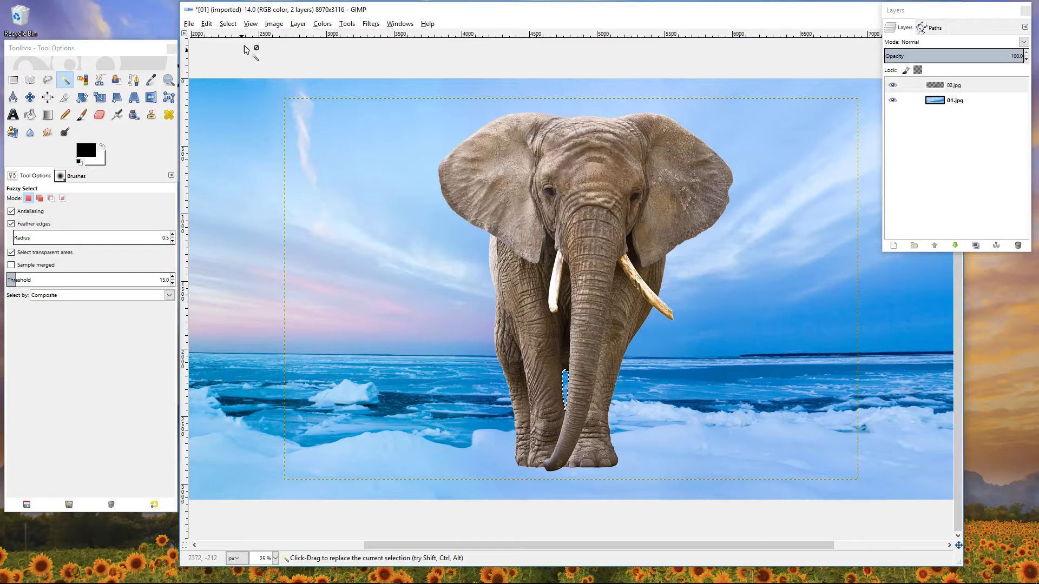
Select None, then drag the elephant layer slightly up and left with the Move tool.
{"action": "left_click", "coordinate": [228, 24]}
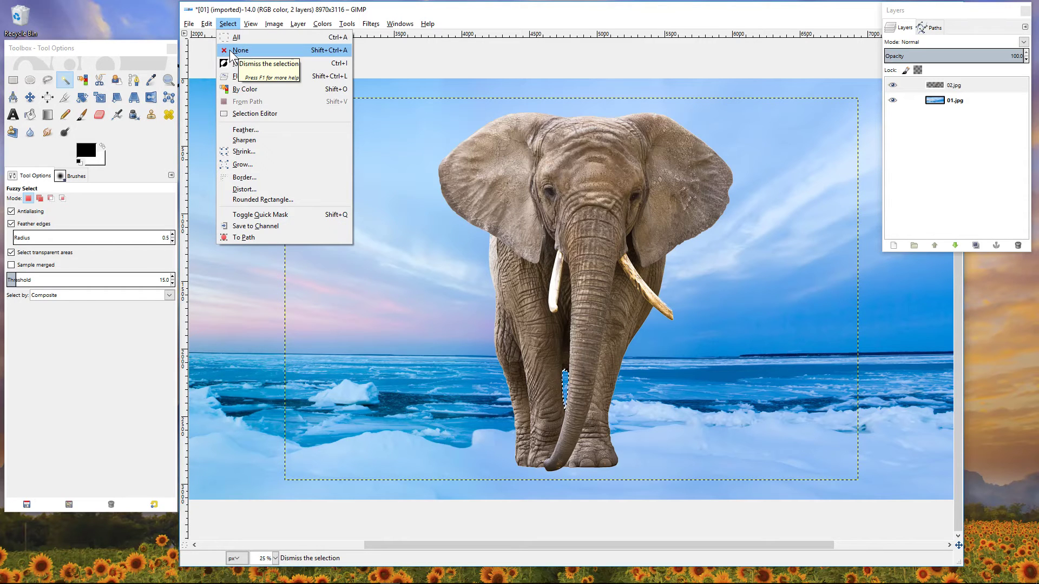
{"action": "left_click", "coordinate": [233, 51]}
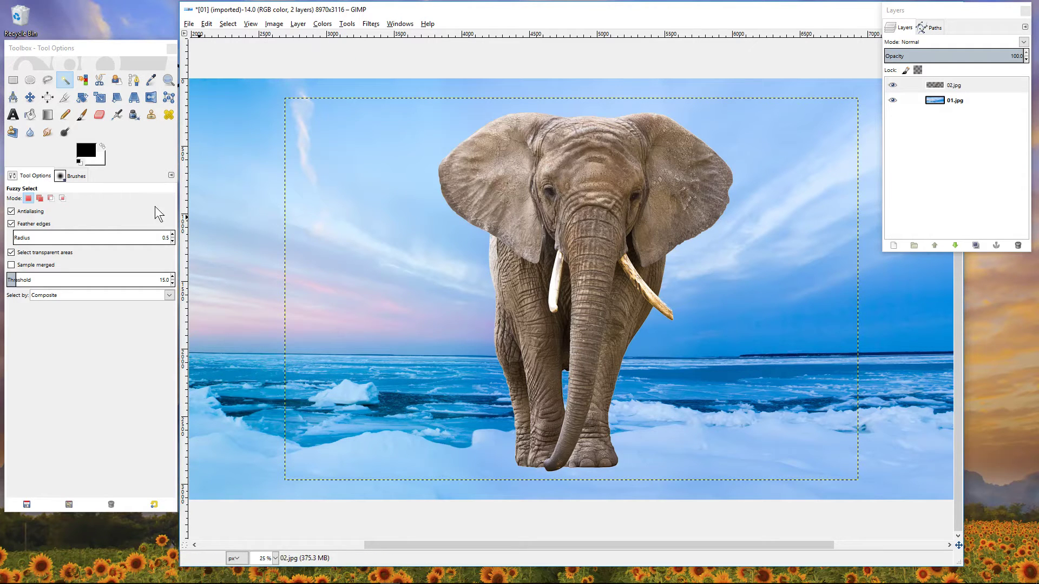
{"action": "left_click", "coordinate": [30, 97]}
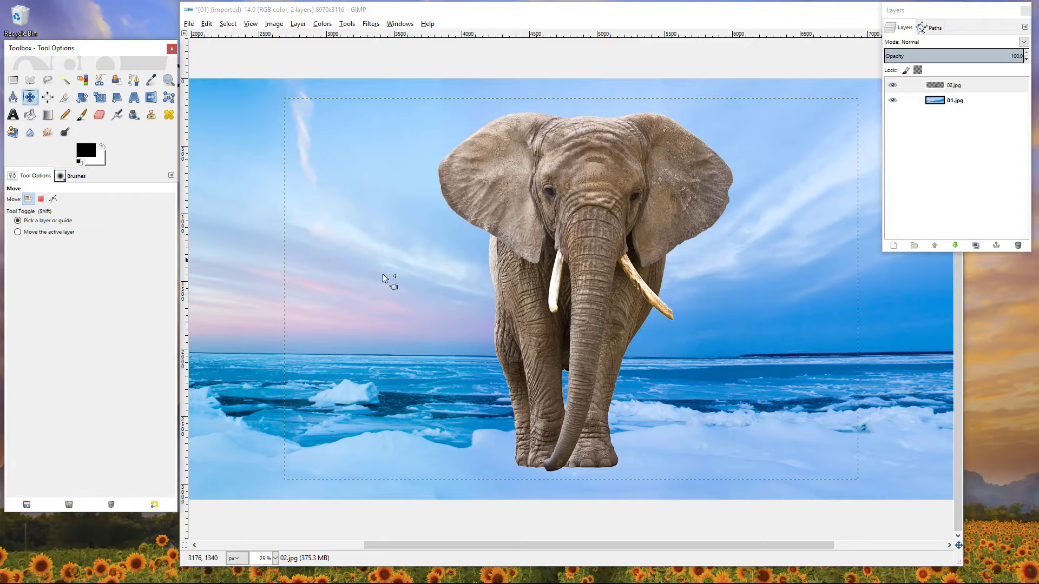
{"action": "left_click_drag", "start_coordinate": [589, 275], "coordinate": [583, 248]}
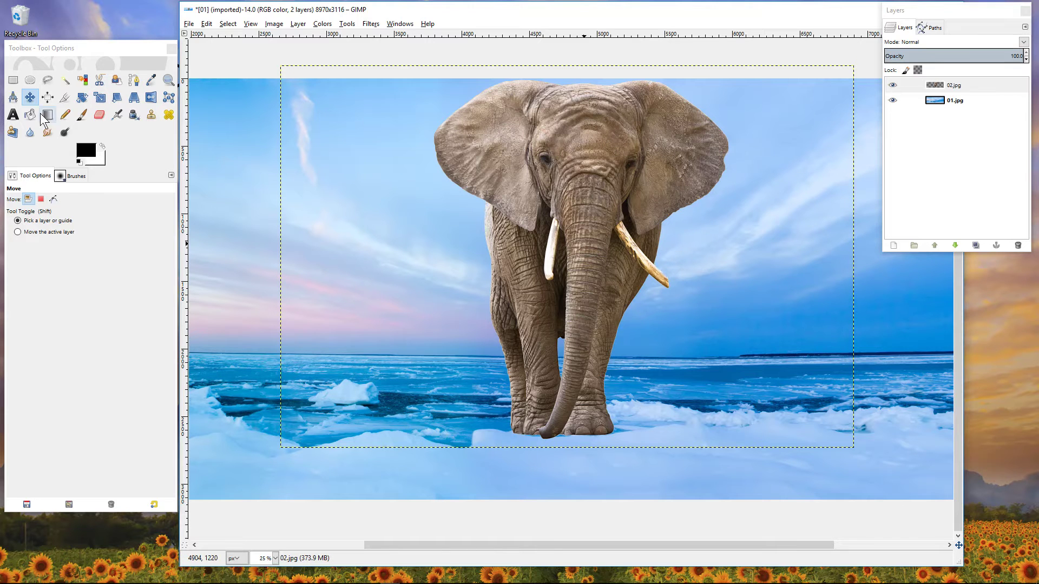
Scale the elephant layer down to about 3186 × 2124 pixels.
{"action": "left_click", "coordinate": [100, 100]}
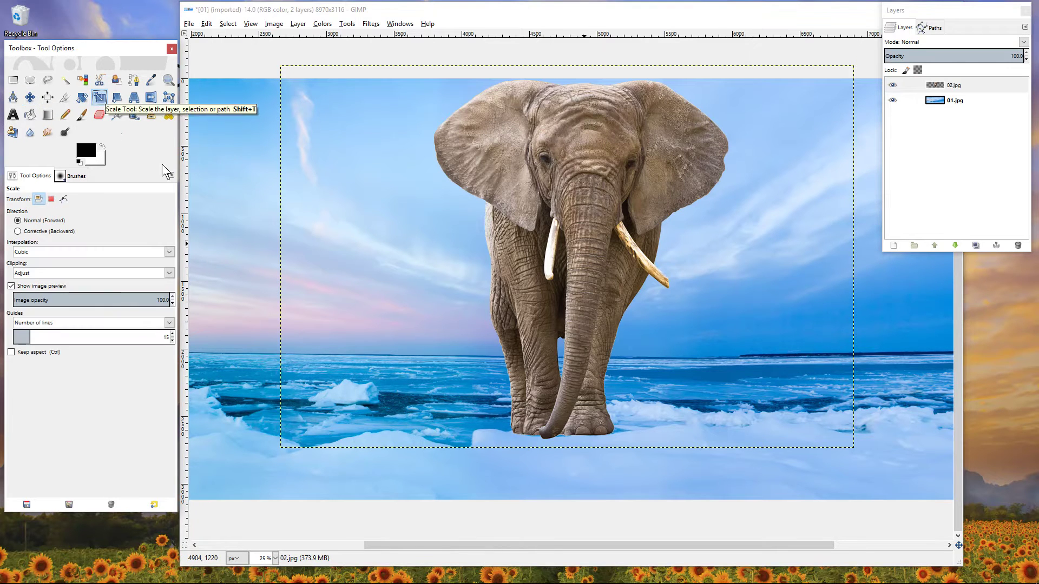
{"action": "left_click", "coordinate": [541, 176]}
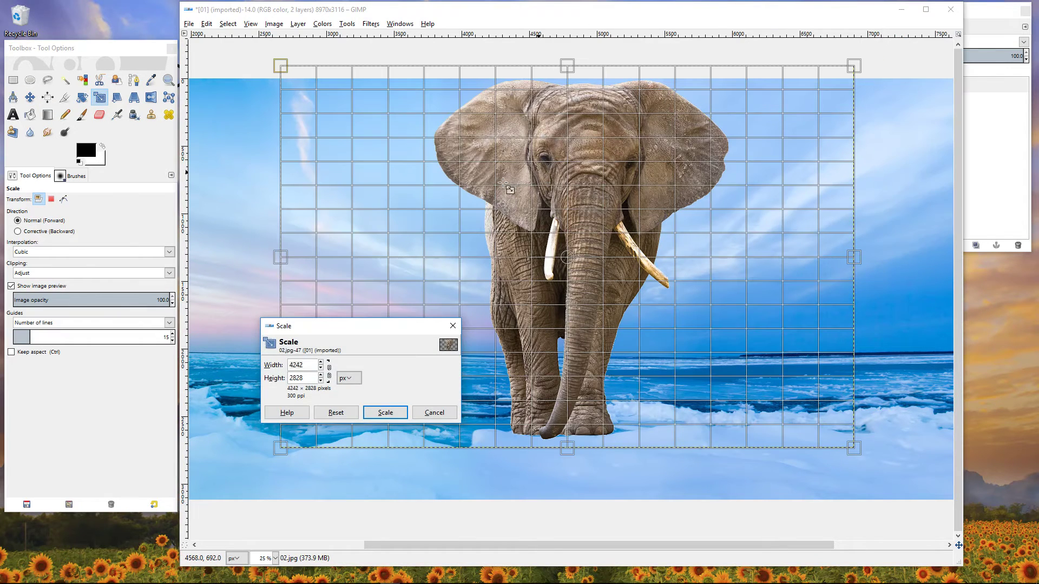
{"action": "left_click_drag", "start_coordinate": [282, 66], "coordinate": [479, 162]}
{"action": "key", "text": "ctrl"}
{"action": "left_click", "coordinate": [384, 412]}
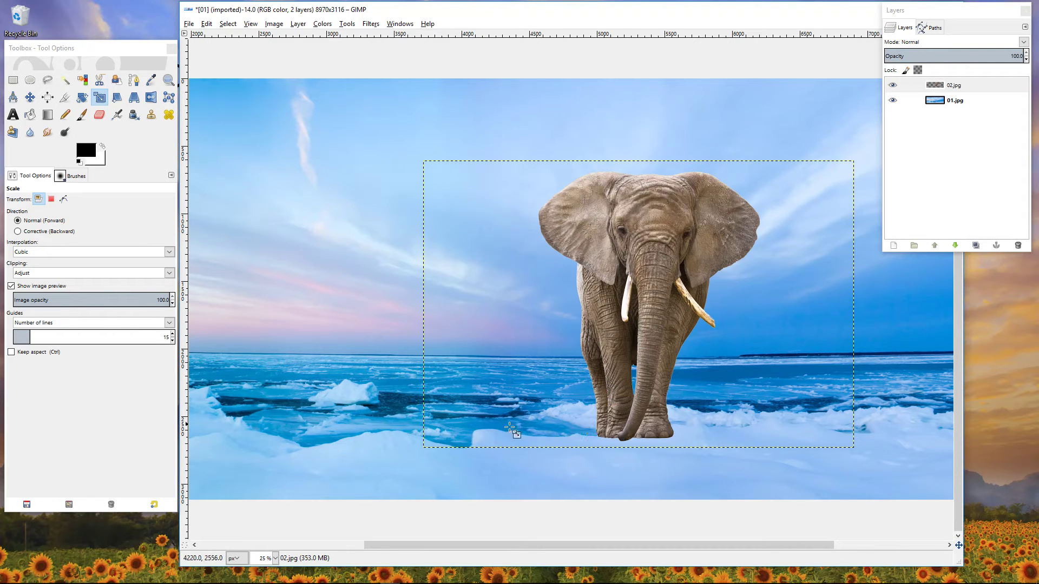
Move the scaled elephant left so it stands near the centre of the ice.
{"action": "key", "text": "m"}
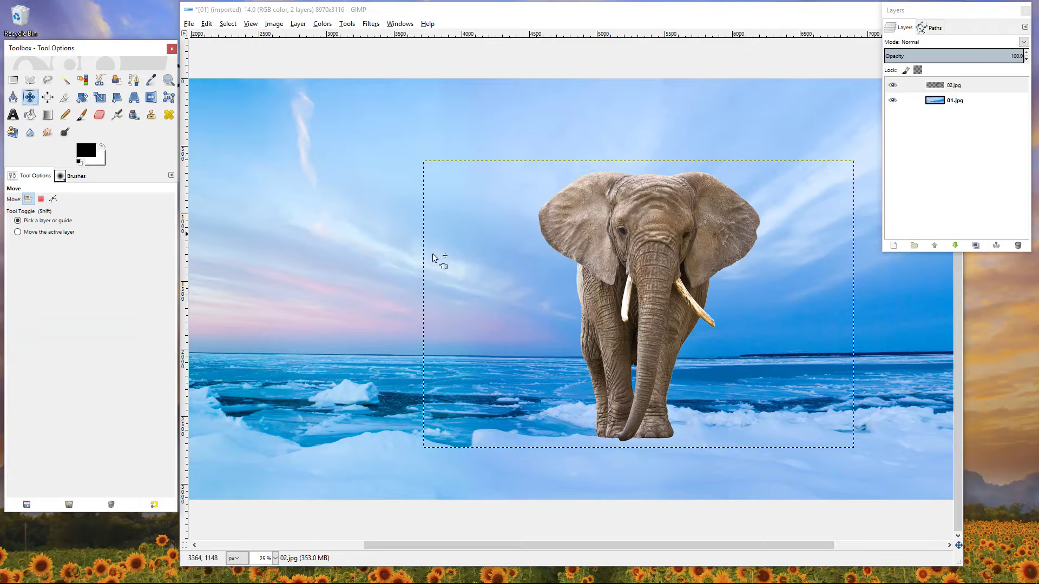
{"action": "left_click_drag", "start_coordinate": [655, 297], "coordinate": [575, 288]}
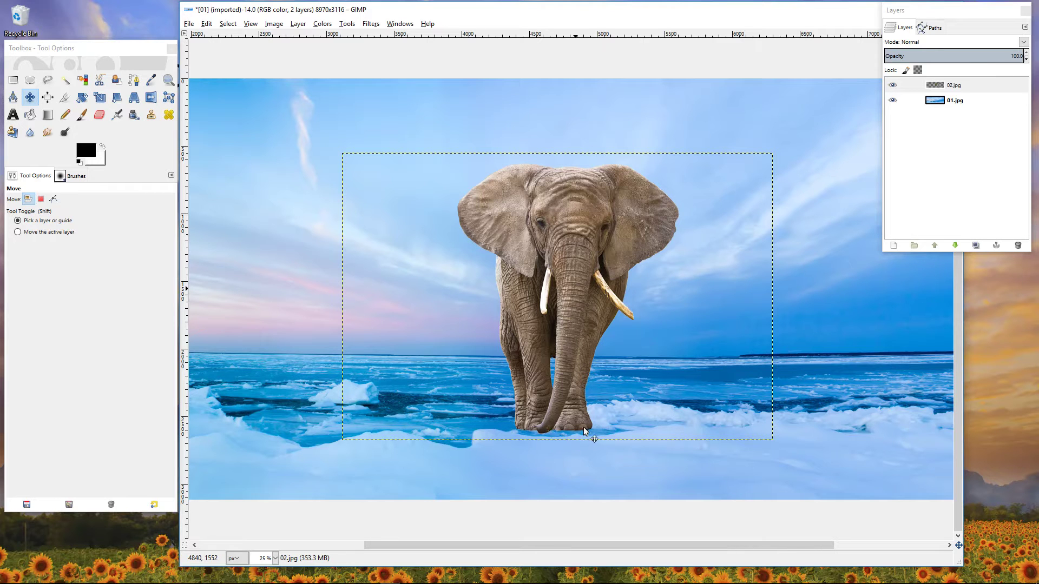
{"action": "left_click_drag", "start_coordinate": [573, 284], "coordinate": [531, 288]}
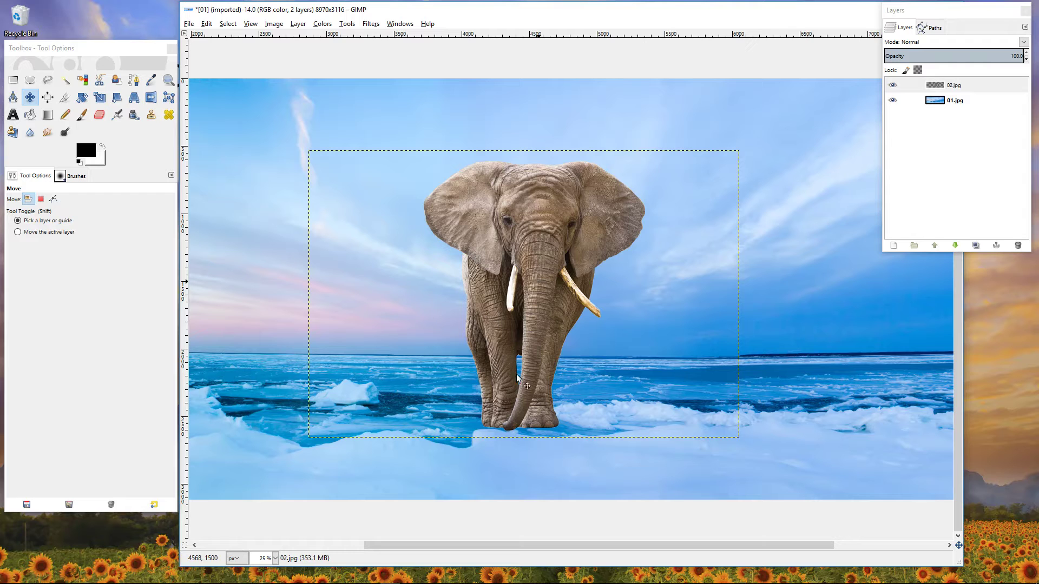
{"action": "key", "text": "shift"}
{"action": "key", "text": "shift"}
{"action": "key", "text": "alt"}
{"action": "key", "text": "alt"}
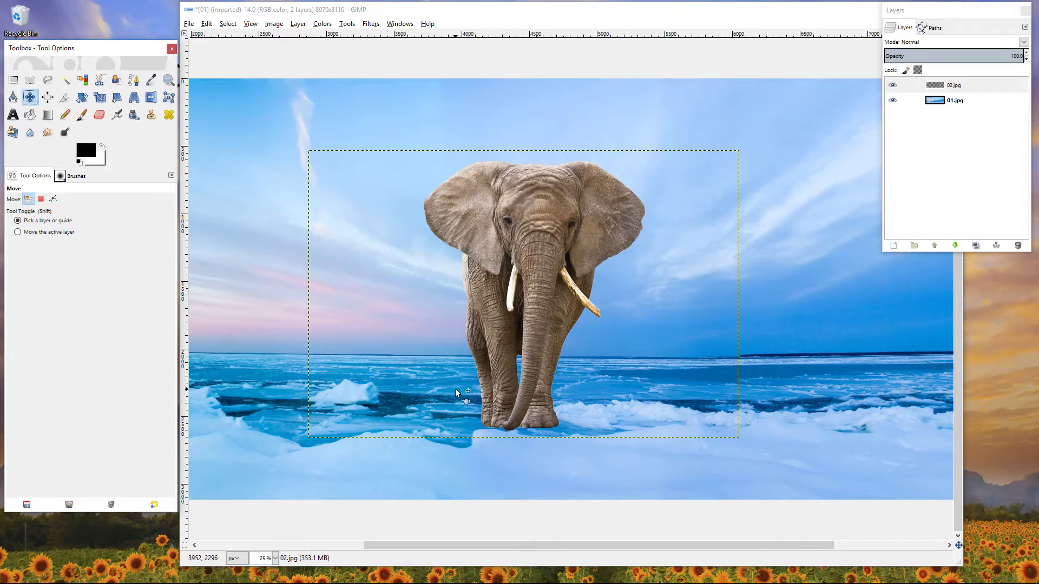
Zoom to 50%, choose the Clone tool with brush size 119.16, and activate the 01.jpg layer.
{"action": "scroll", "coordinate": [442, 389], "scroll_direction": "up", "scroll_amount": 2, "text": "ctrl"}
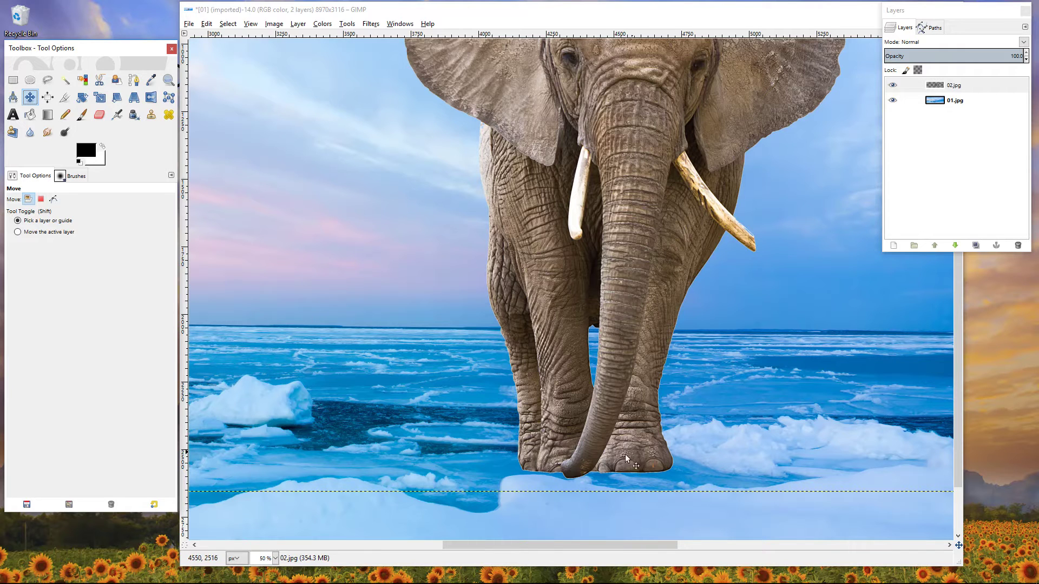
{"action": "left_click", "coordinate": [151, 120]}
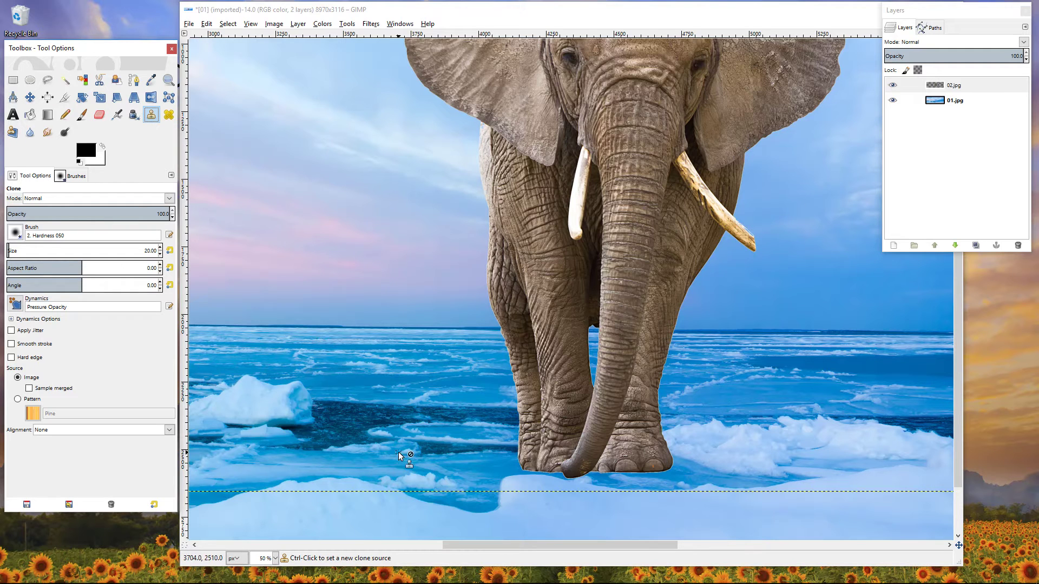
{"action": "left_click_drag", "start_coordinate": [19, 252], "coordinate": [44, 249]}
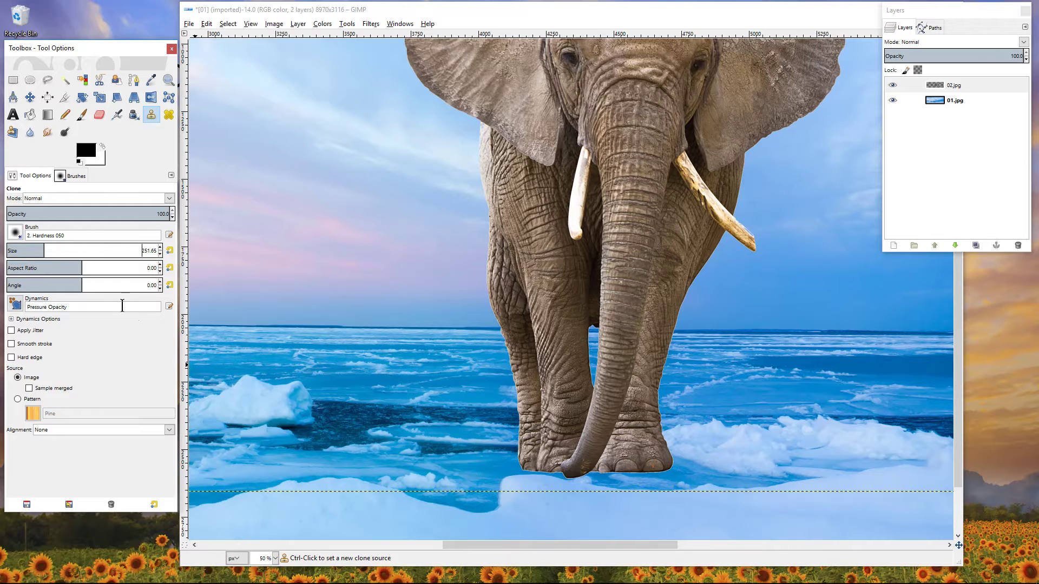
{"action": "left_click", "coordinate": [33, 252]}
{"action": "left_click_drag", "start_coordinate": [32, 253], "coordinate": [28, 238]}
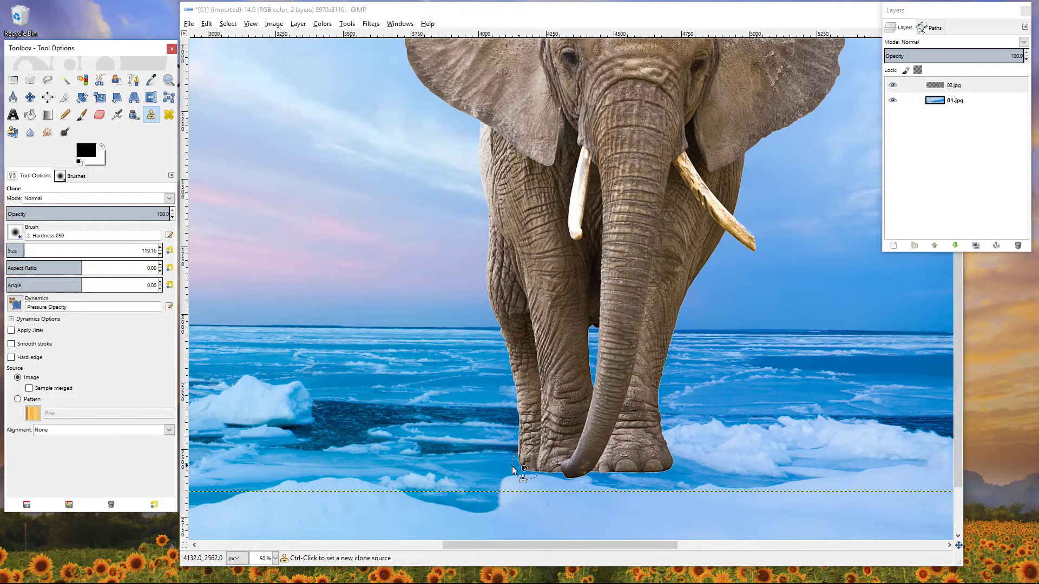
{"action": "left_click", "coordinate": [947, 102]}
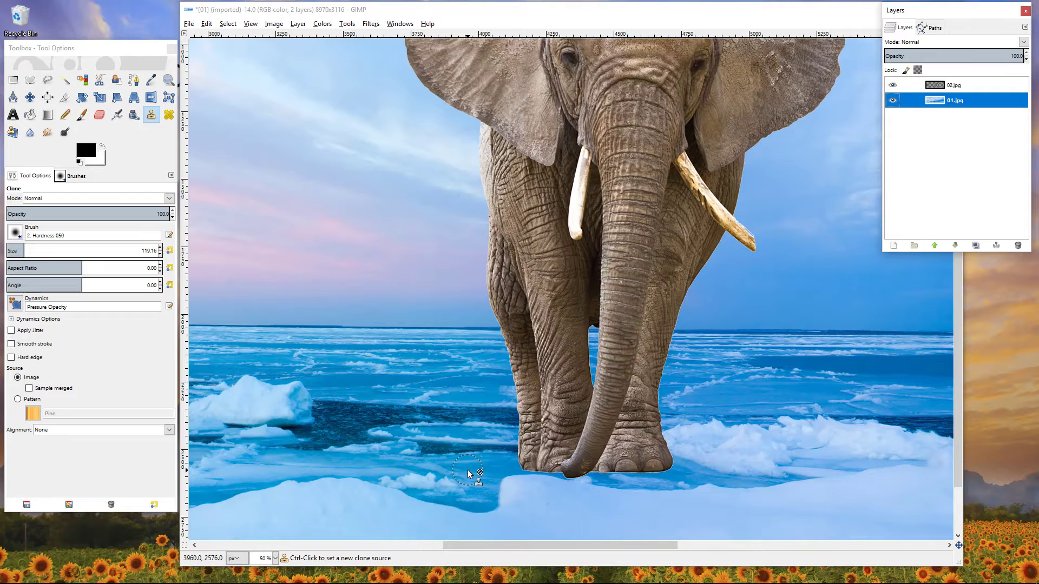
Sample the sea on 01.jpg and clone it over the elephant's foot edges on 02.jpg.
{"action": "key", "text": "ctrl"}
{"action": "left_click", "coordinate": [474, 468], "text": "ctrl"}
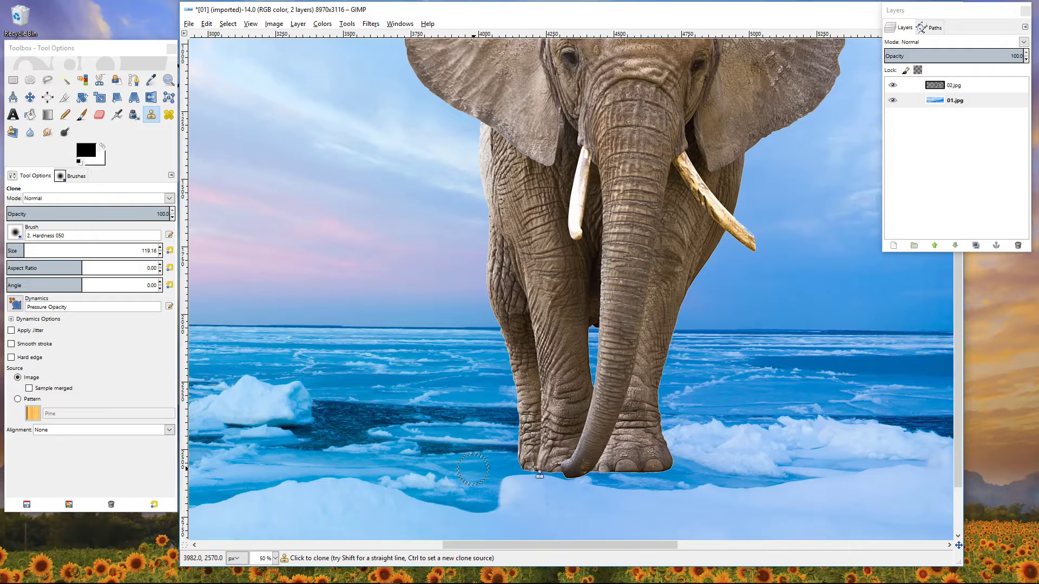
{"action": "left_click", "coordinate": [946, 86]}
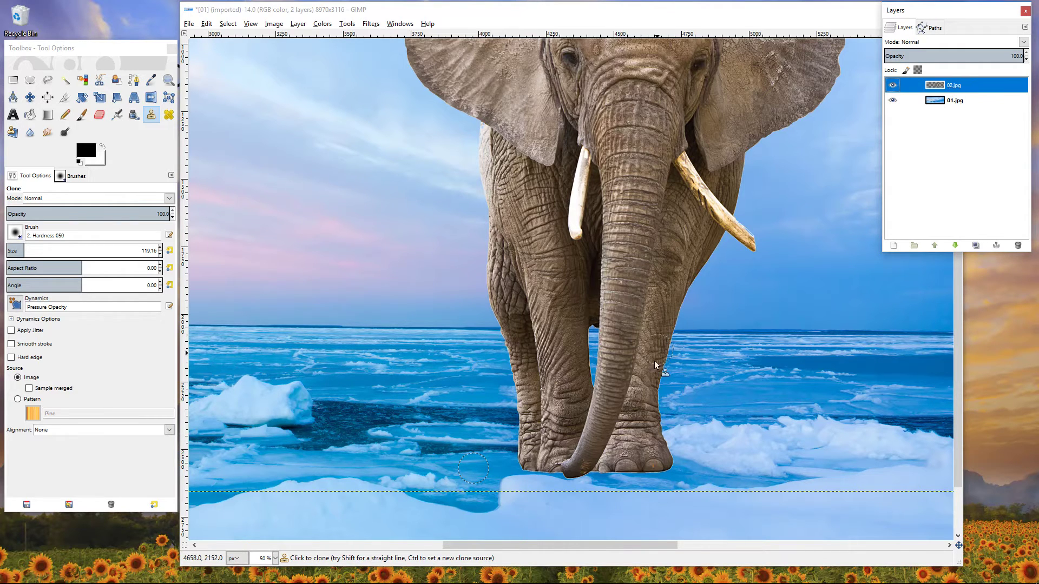
{"action": "left_click_drag", "start_coordinate": [504, 458], "coordinate": [529, 457]}
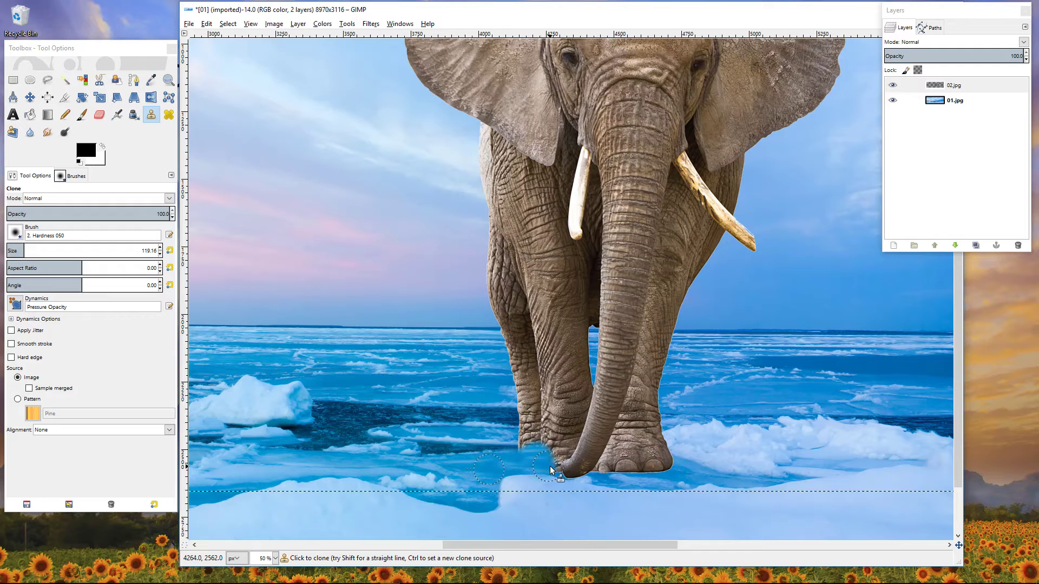
{"action": "mouse_move", "coordinate": [550, 464]}
{"action": "left_mouse_down"}
{"action": "mouse_move", "coordinate": [508, 465]}
{"action": "mouse_move", "coordinate": [544, 473]}
{"action": "mouse_move", "coordinate": [552, 463]}
{"action": "mouse_move", "coordinate": [527, 457]}
{"action": "left_mouse_up"}
{"action": "mouse_move", "coordinate": [604, 469]}
{"action": "left_mouse_down"}
{"action": "mouse_move", "coordinate": [666, 460]}
{"action": "mouse_move", "coordinate": [613, 456]}
{"action": "mouse_move", "coordinate": [656, 456]}
{"action": "mouse_move", "coordinate": [622, 470]}
{"action": "mouse_move", "coordinate": [591, 456]}
{"action": "left_mouse_up"}
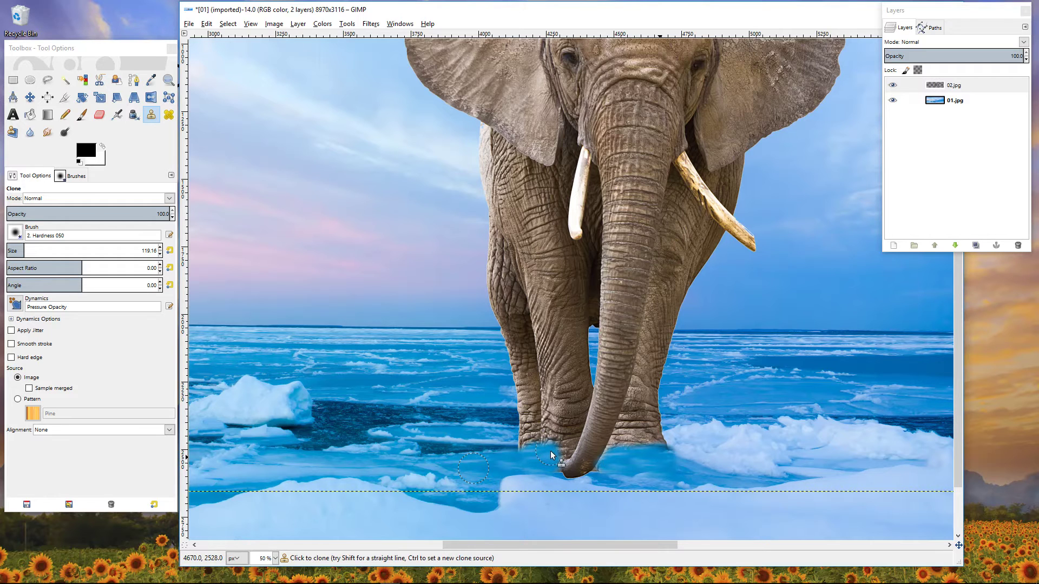
Set a new clone source, zoom to 200% on the legs, and shrink the brush to 58.29.
{"action": "left_click", "coordinate": [535, 459], "text": "ctrl"}
{"action": "left_click", "coordinate": [276, 561]}
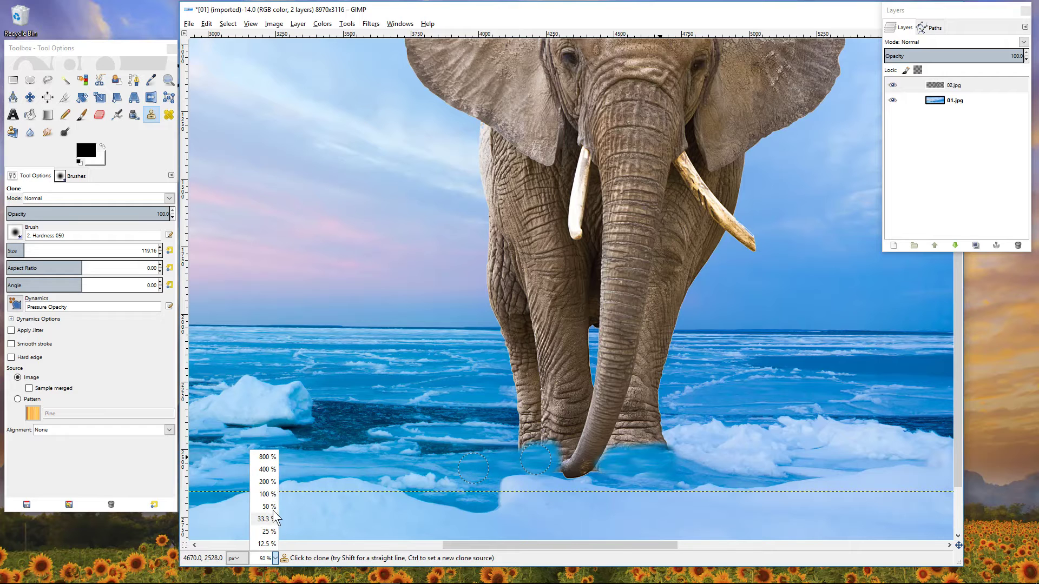
{"action": "left_click", "coordinate": [271, 482]}
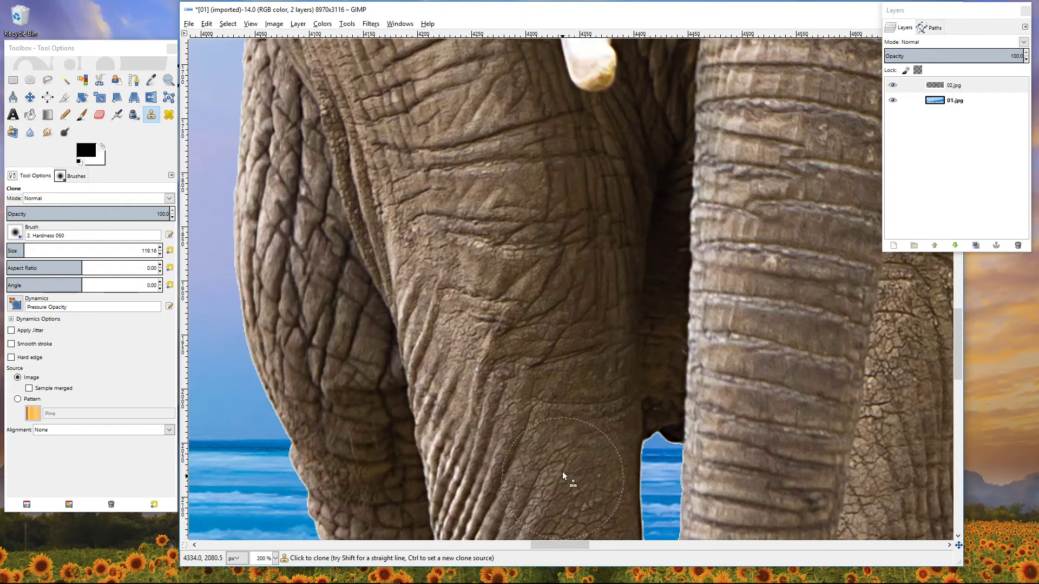
{"action": "left_click_drag", "start_coordinate": [564, 433], "coordinate": [552, 161]}
{"action": "scroll", "coordinate": [551, 161], "scroll_direction": "down", "scroll_amount": 8}
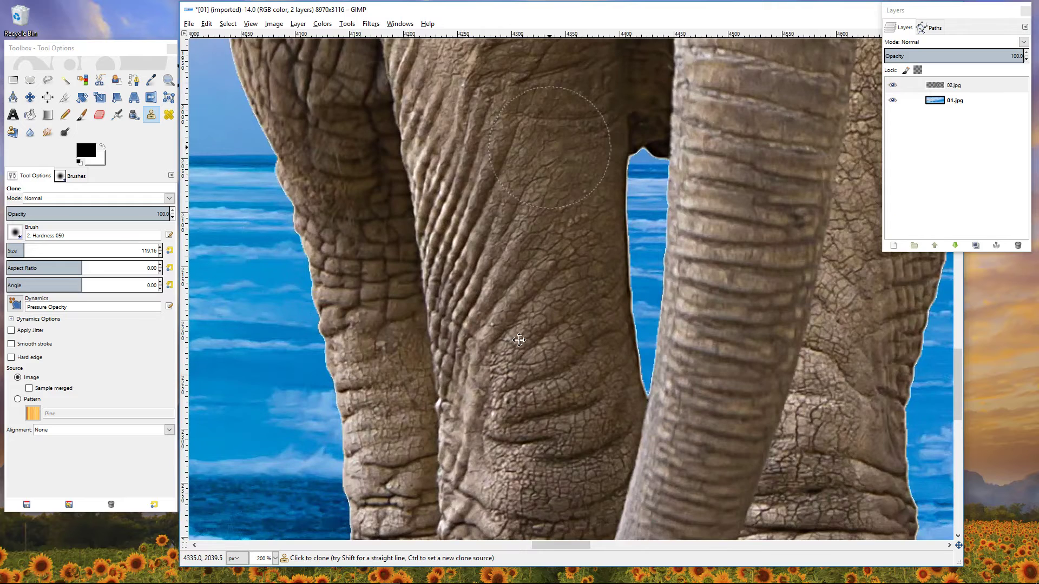
{"action": "scroll", "coordinate": [534, 232], "scroll_direction": "down", "scroll_amount": 1}
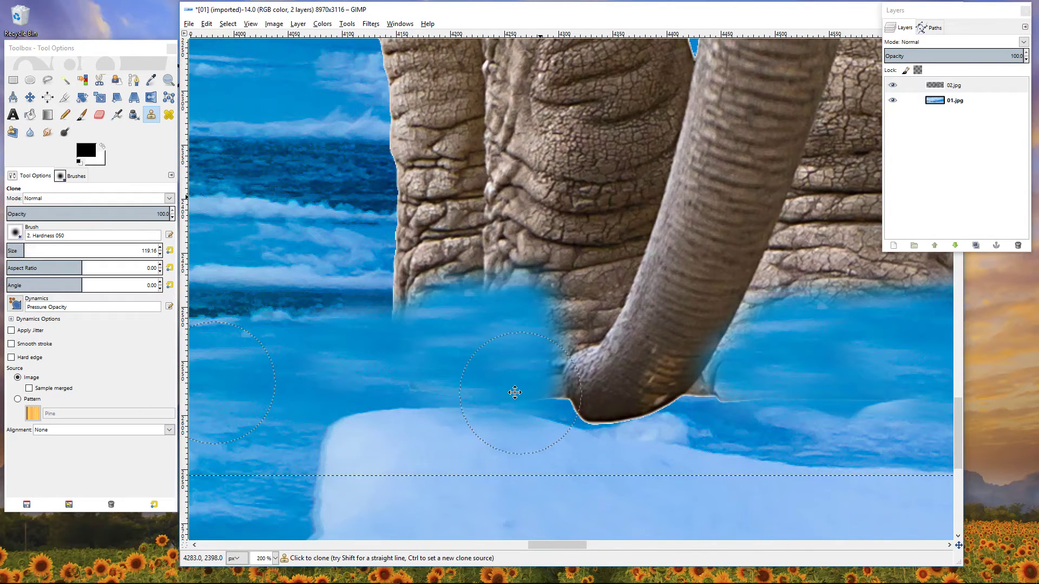
{"action": "left_click_drag", "start_coordinate": [16, 254], "coordinate": [11, 252]}
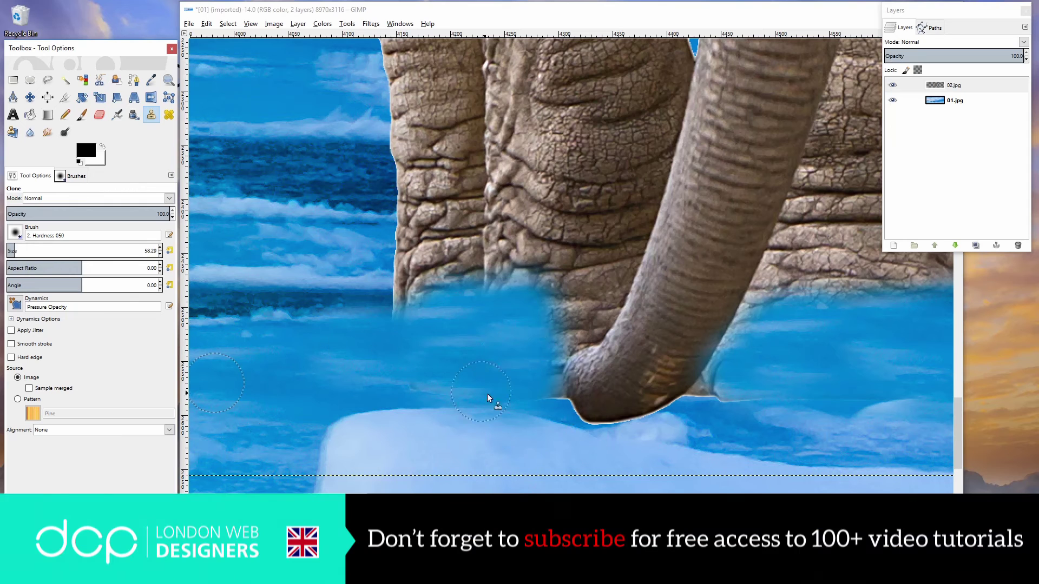
Clone sea texture over the trunk tip and its edges, then resample the water.
{"action": "left_click", "coordinate": [541, 397]}
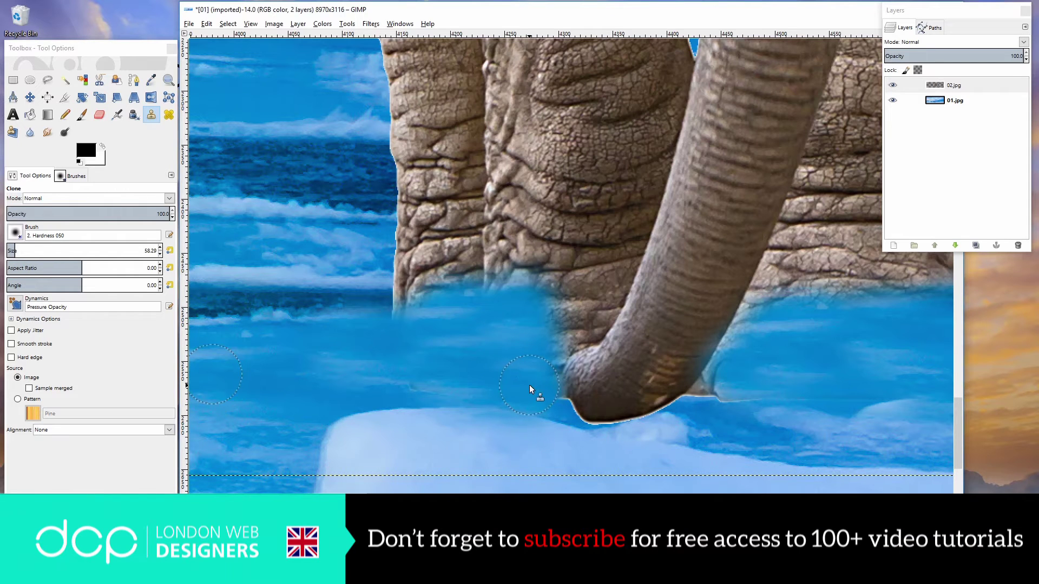
{"action": "mouse_move", "coordinate": [529, 385]}
{"action": "left_mouse_down"}
{"action": "mouse_move", "coordinate": [523, 360]}
{"action": "mouse_move", "coordinate": [572, 327]}
{"action": "mouse_move", "coordinate": [491, 337]}
{"action": "mouse_move", "coordinate": [580, 329]}
{"action": "mouse_move", "coordinate": [599, 317]}
{"action": "mouse_move", "coordinate": [571, 348]}
{"action": "mouse_move", "coordinate": [557, 348]}
{"action": "mouse_move", "coordinate": [585, 331]}
{"action": "mouse_move", "coordinate": [545, 347]}
{"action": "mouse_move", "coordinate": [544, 397]}
{"action": "left_mouse_up"}
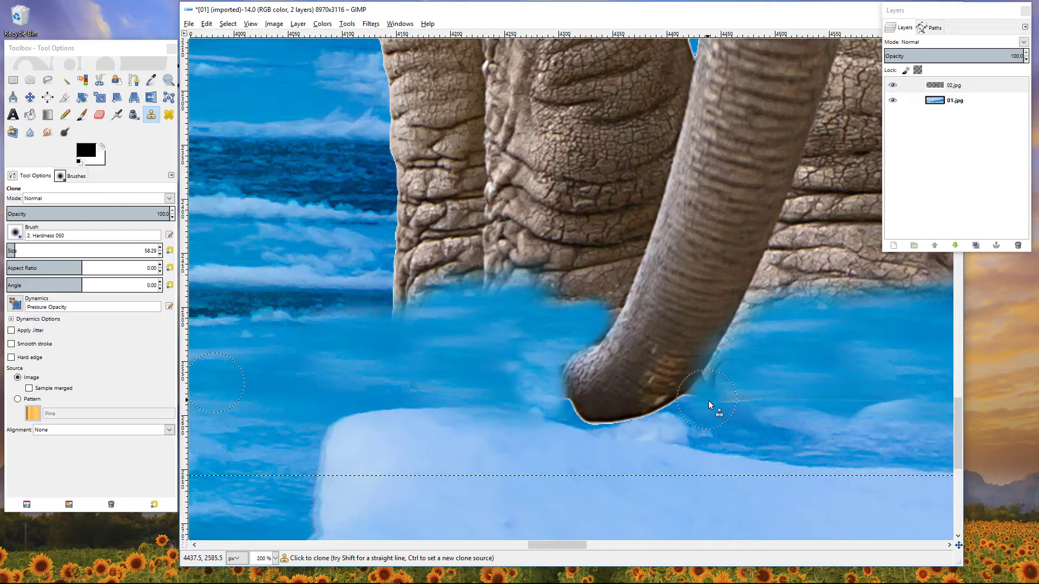
{"action": "left_click_drag", "start_coordinate": [722, 389], "coordinate": [736, 379]}
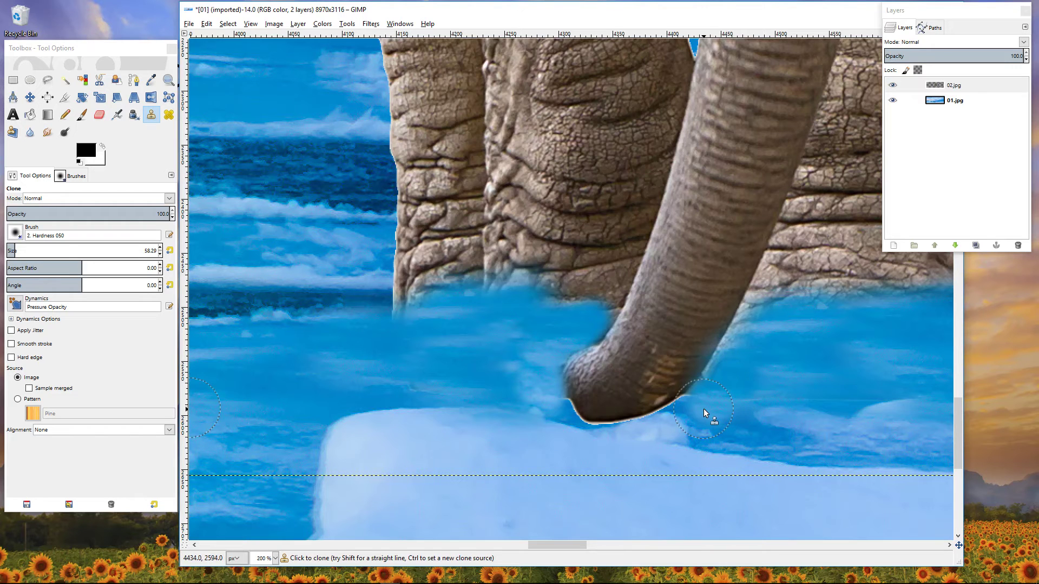
{"action": "mouse_move", "coordinate": [767, 336]}
{"action": "left_mouse_down"}
{"action": "mouse_move", "coordinate": [764, 323]}
{"action": "mouse_move", "coordinate": [742, 363]}
{"action": "mouse_move", "coordinate": [789, 320]}
{"action": "left_mouse_up"}
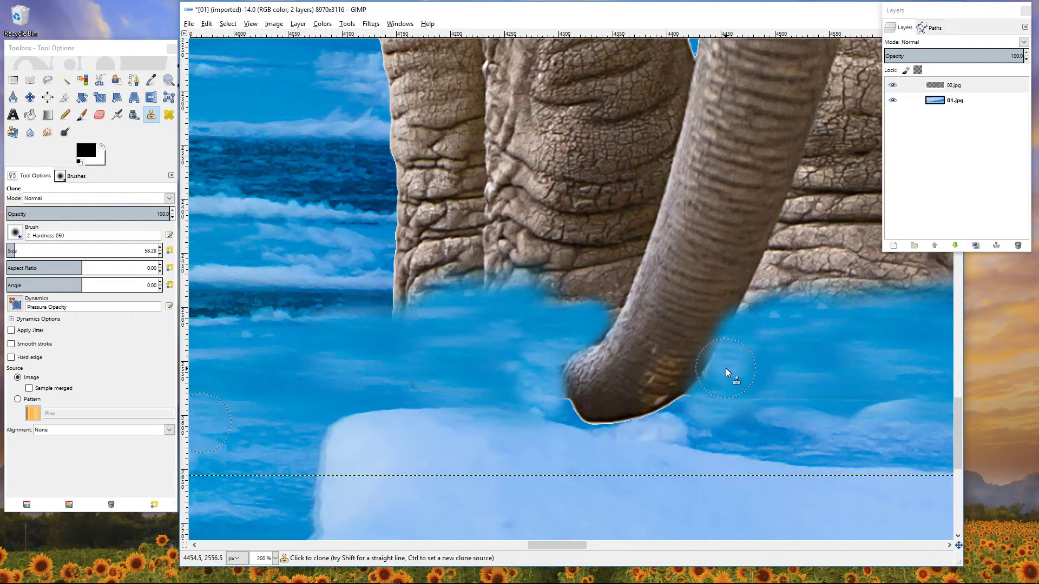
{"action": "left_click_drag", "start_coordinate": [726, 368], "coordinate": [750, 354]}
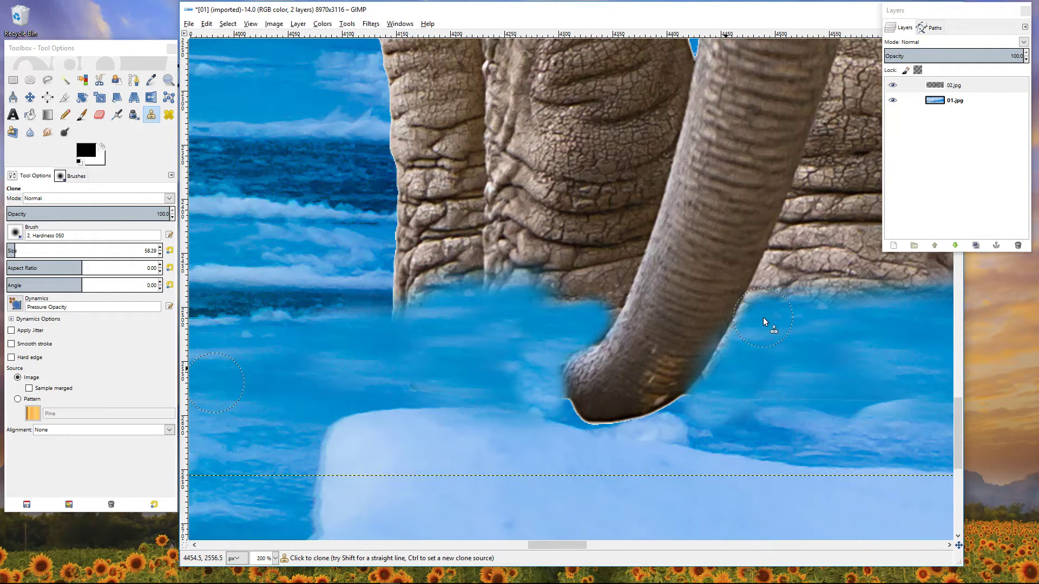
{"action": "mouse_move", "coordinate": [763, 317]}
{"action": "left_mouse_down"}
{"action": "mouse_move", "coordinate": [742, 372]}
{"action": "mouse_move", "coordinate": [732, 363]}
{"action": "left_mouse_up"}
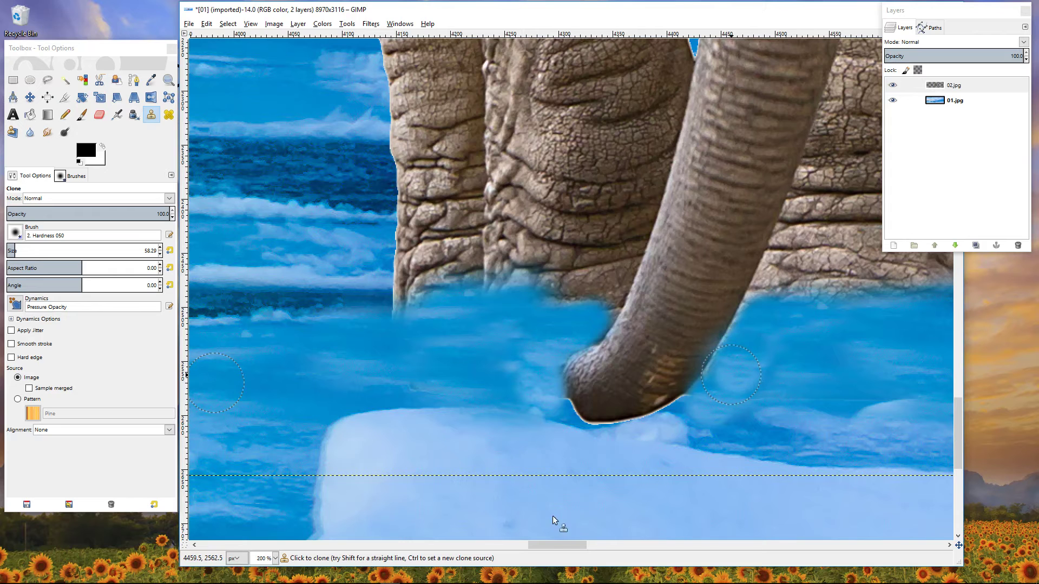
{"action": "left_click_drag", "start_coordinate": [558, 543], "coordinate": [593, 543]}
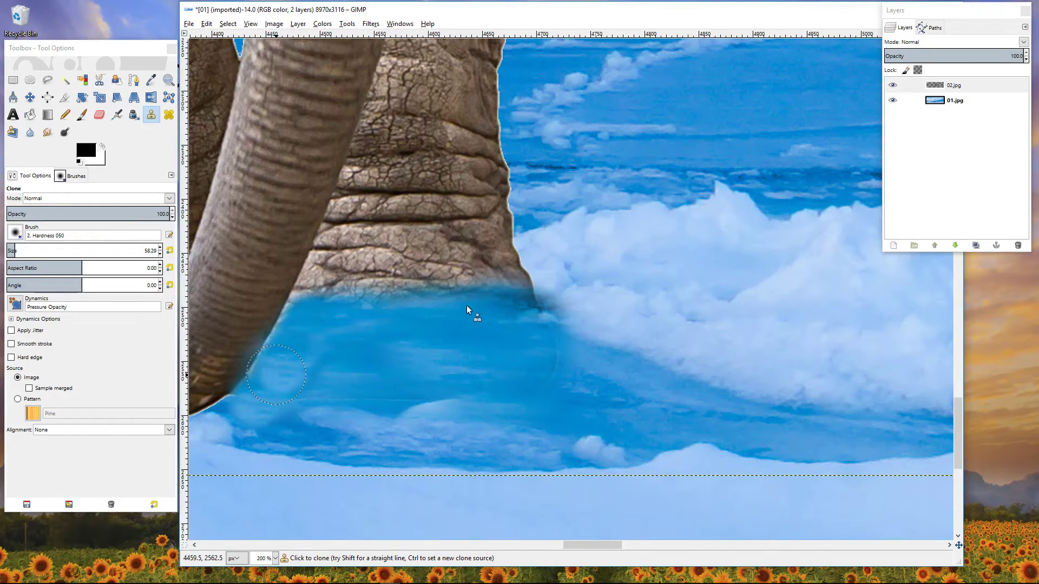
{"action": "left_click_drag", "start_coordinate": [529, 334], "coordinate": [546, 375]}
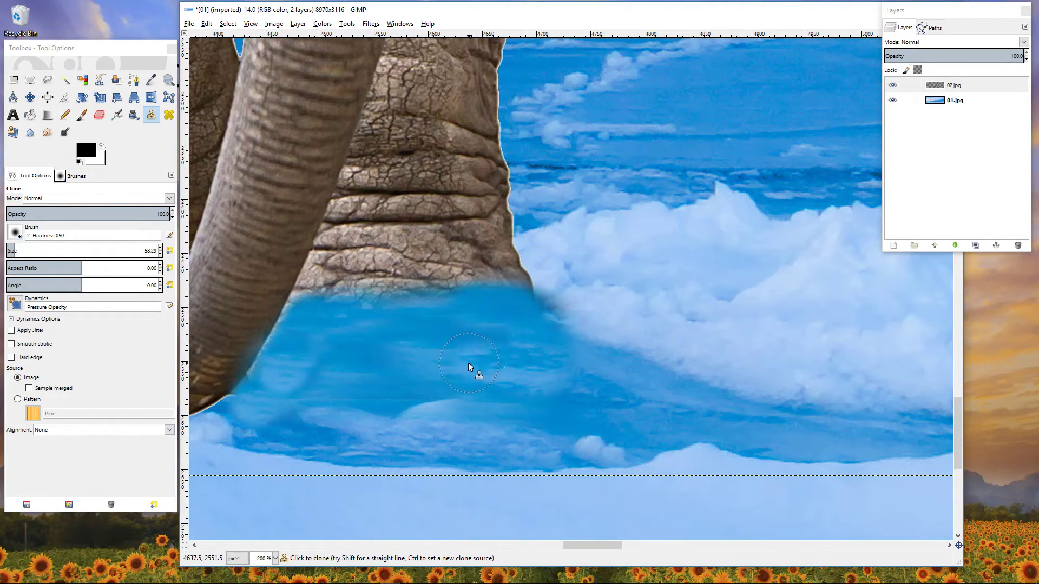
{"action": "key", "text": "ctrl"}
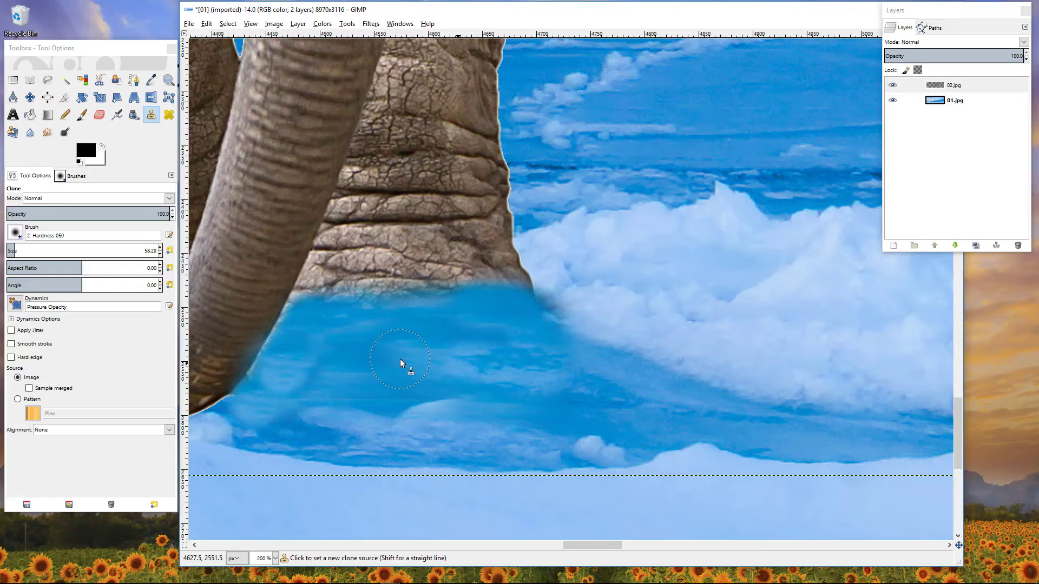
{"action": "left_click", "coordinate": [400, 358], "text": "ctrl"}
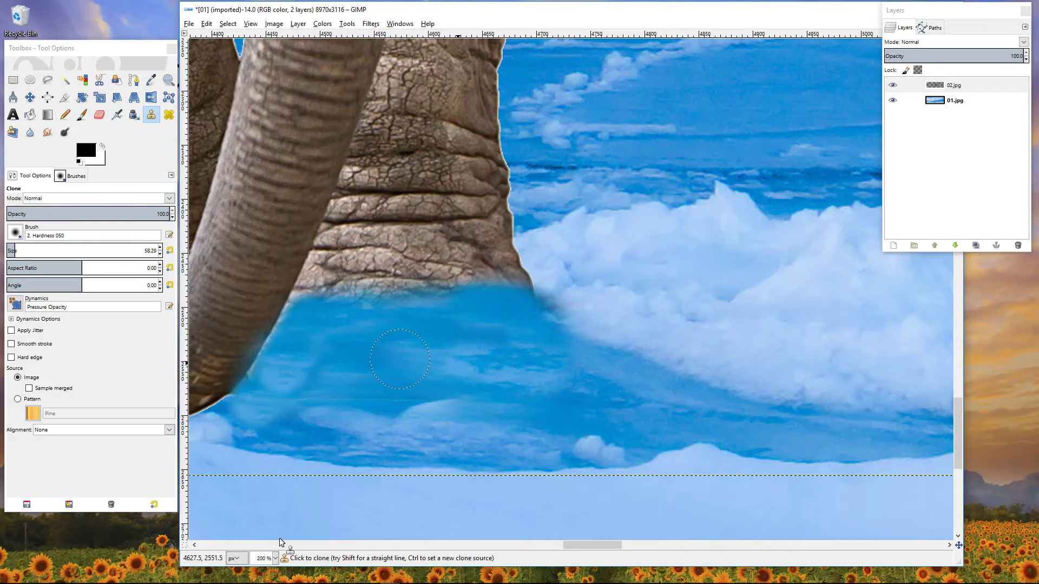
{"action": "left_click", "coordinate": [275, 558]}
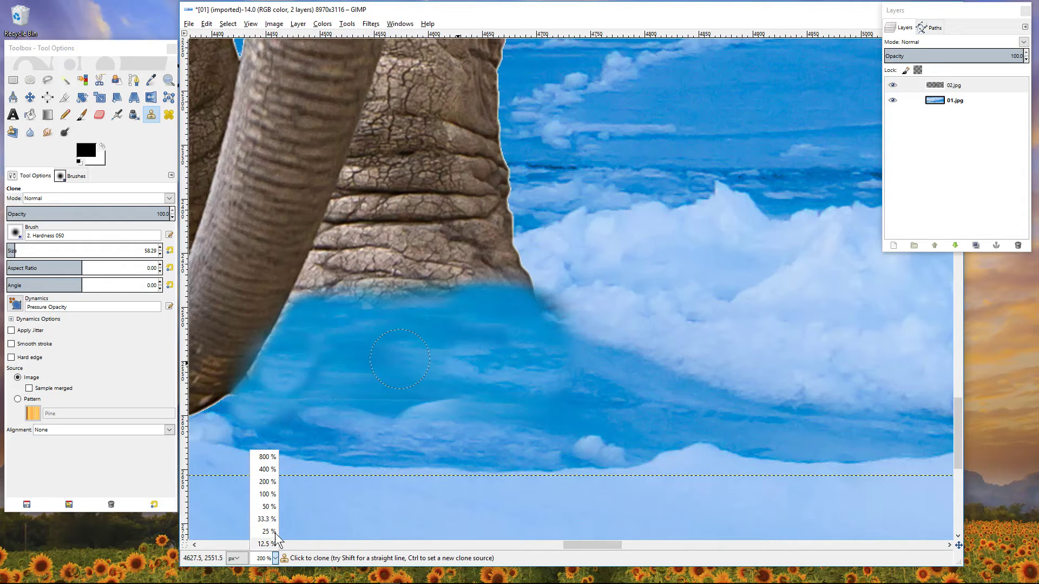
Zoom back out to 50% and then 25% to see the whole composite.
{"action": "left_click", "coordinate": [270, 504]}
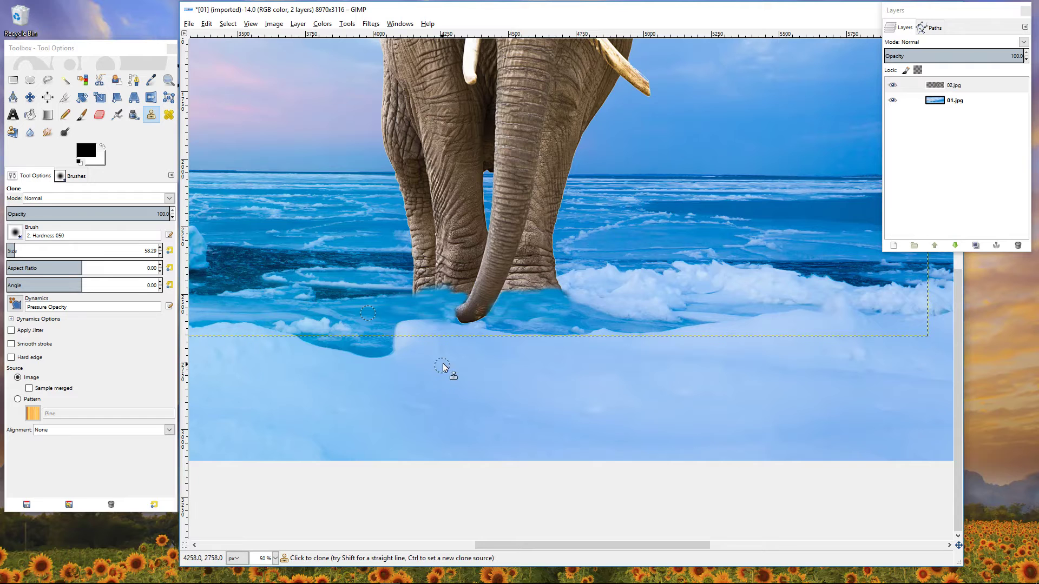
{"action": "scroll", "coordinate": [449, 349], "scroll_direction": "up", "scroll_amount": 5}
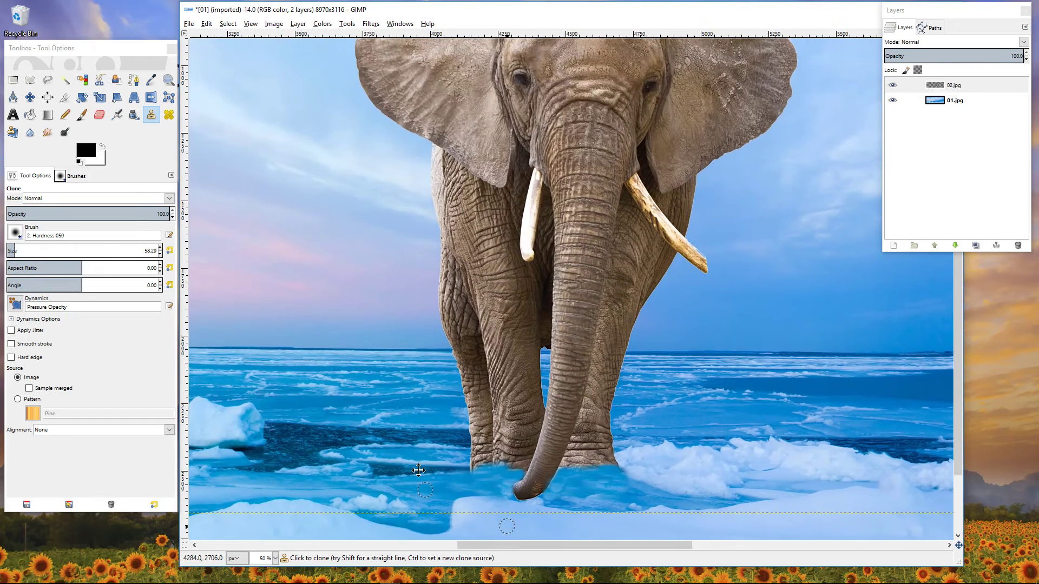
{"action": "left_click", "coordinate": [276, 559]}
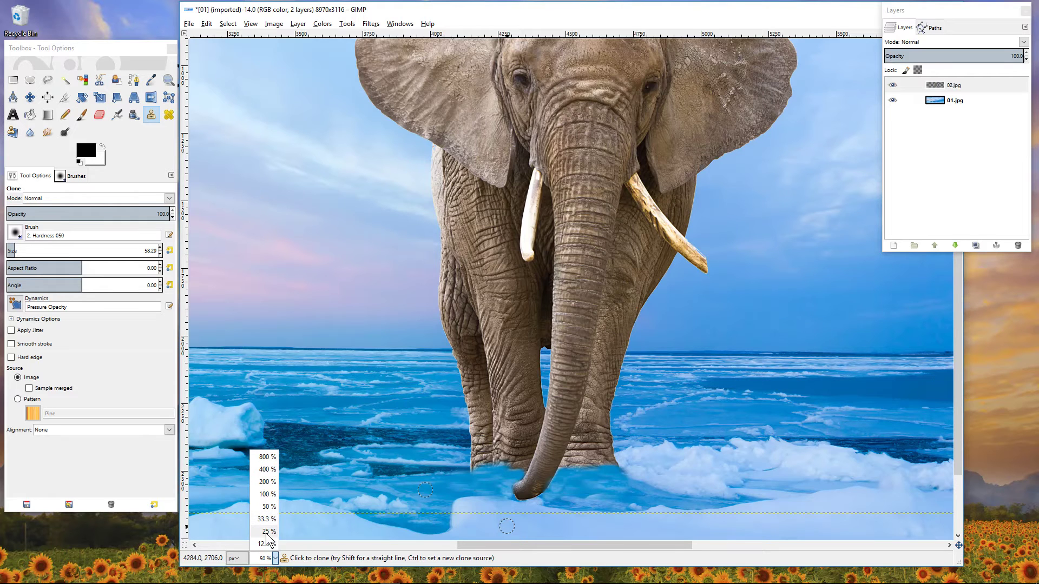
{"action": "left_click", "coordinate": [267, 532]}
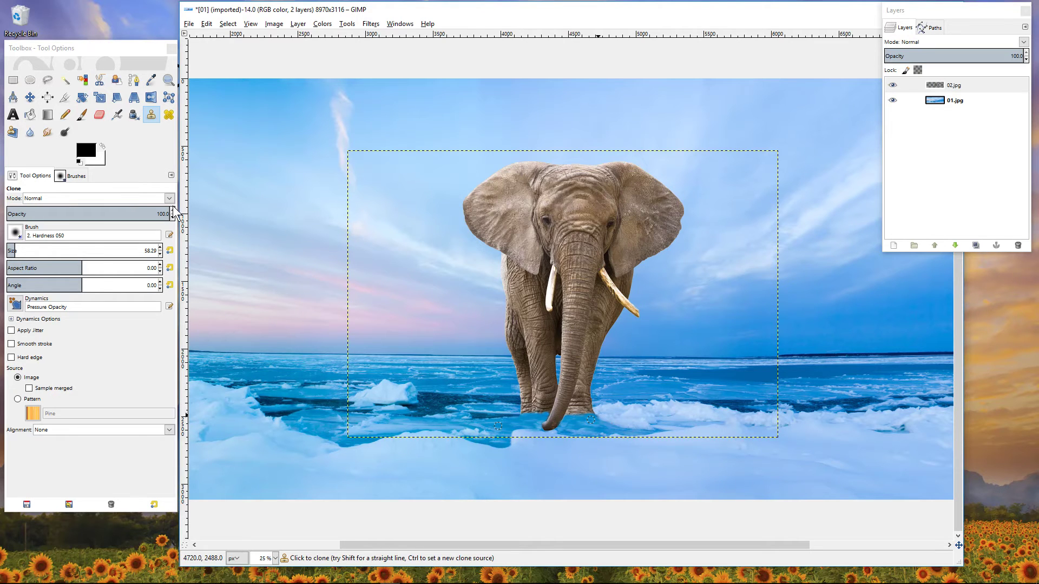
Enlarge the clone brush to 119, sample ice beside the trunk, and paint it over the dark water left of the trunk tip.
{"action": "left_click", "coordinate": [151, 114]}
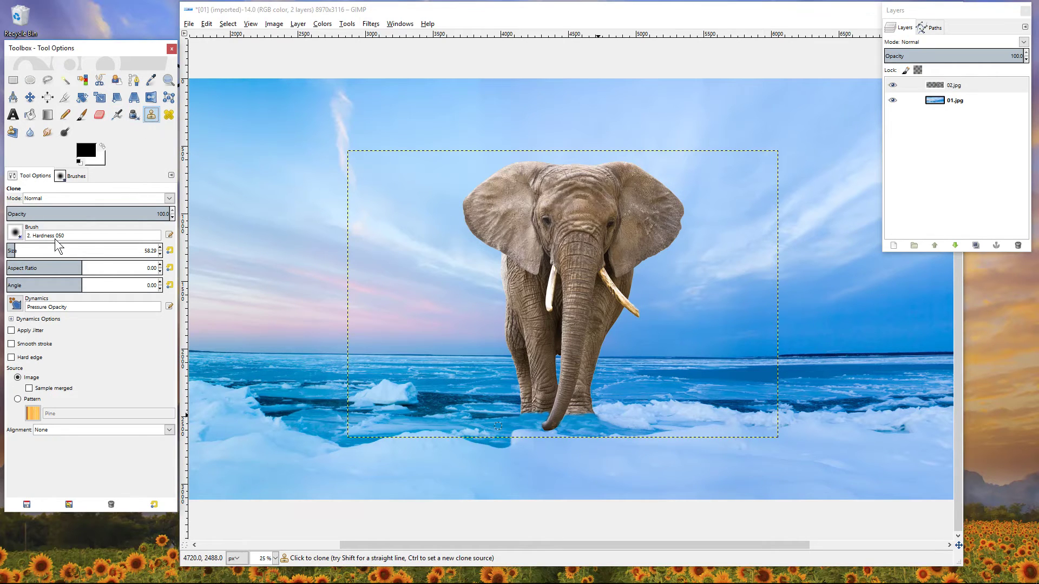
{"action": "left_click_drag", "start_coordinate": [15, 252], "coordinate": [25, 251]}
{"action": "left_click", "coordinate": [941, 102]}
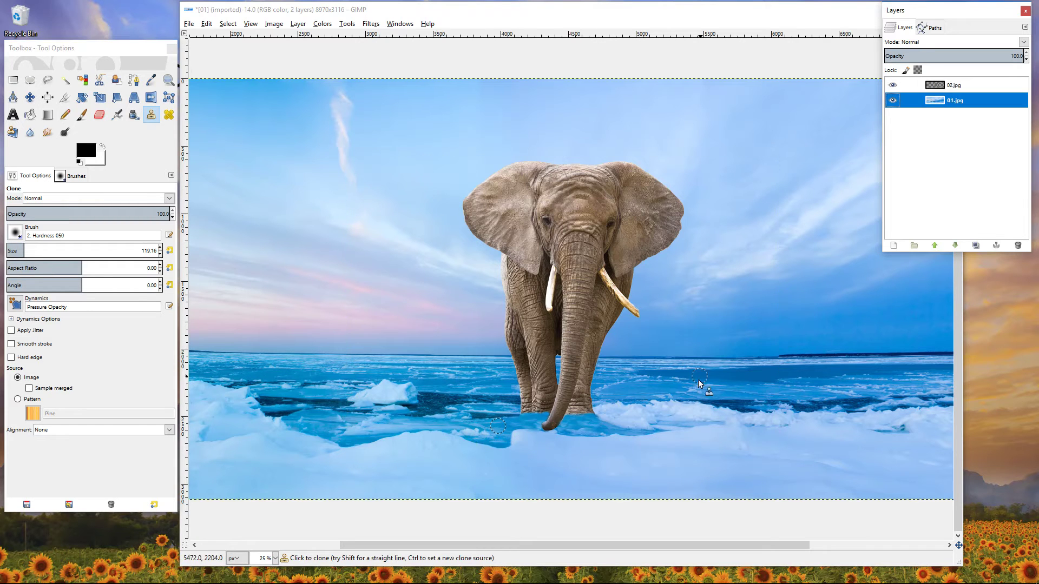
{"action": "left_click", "coordinate": [623, 419], "text": "ctrl"}
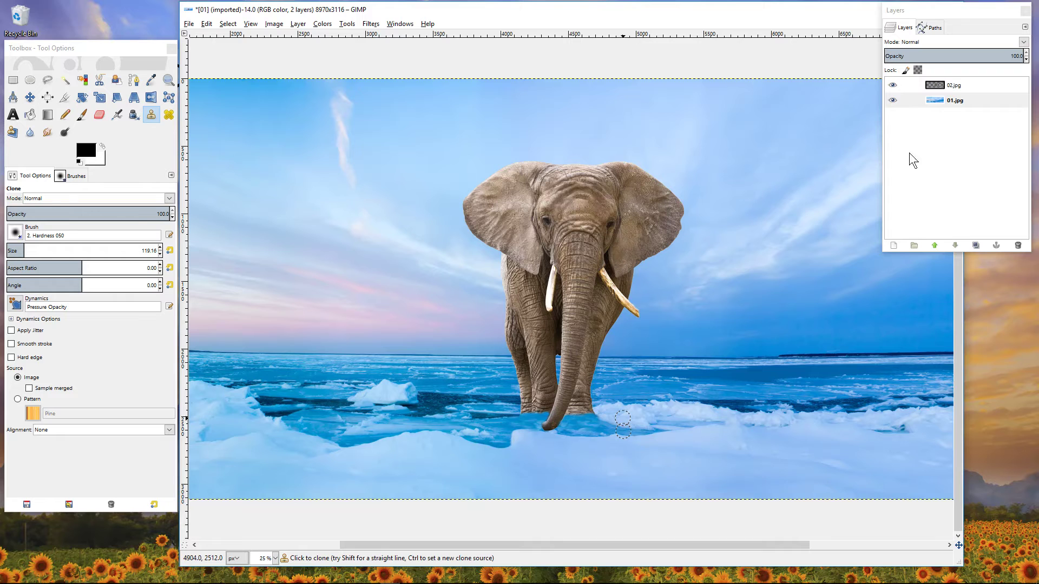
{"action": "left_click", "coordinate": [953, 86]}
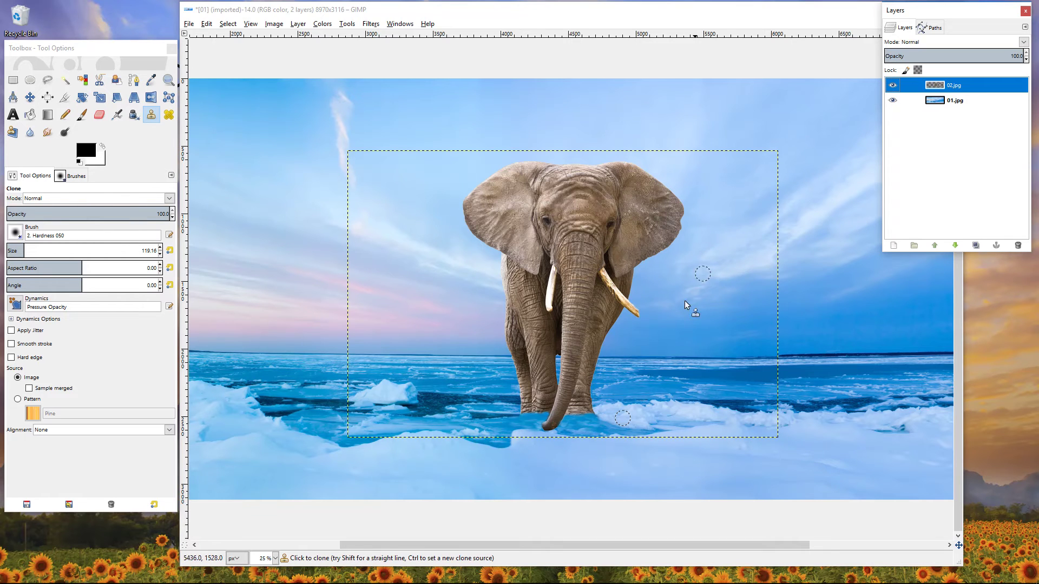
{"action": "left_click", "coordinate": [590, 421]}
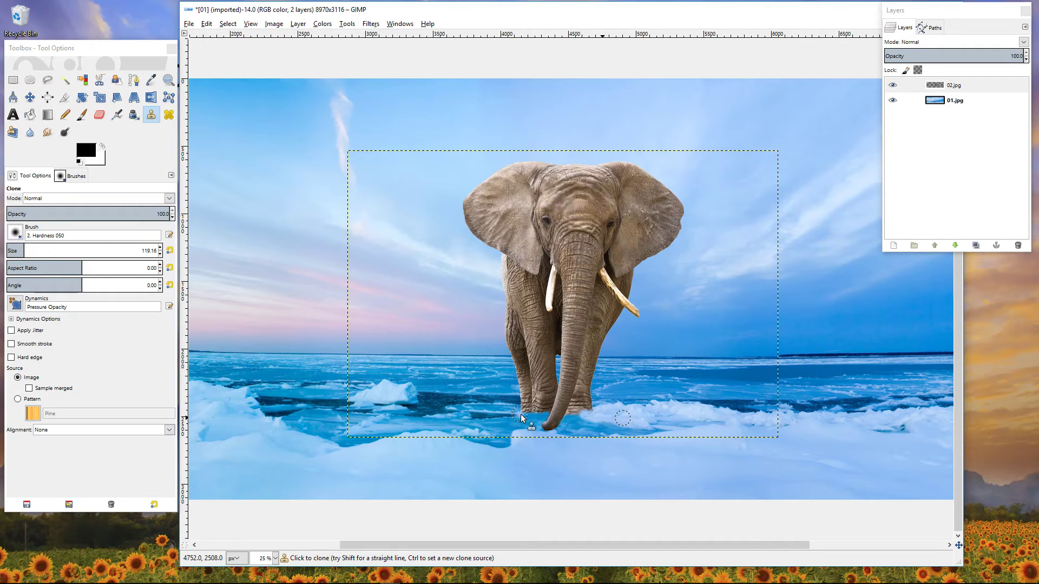
{"action": "mouse_move", "coordinate": [522, 417]}
{"action": "left_mouse_down"}
{"action": "mouse_move", "coordinate": [546, 411]}
{"action": "mouse_move", "coordinate": [532, 423]}
{"action": "mouse_move", "coordinate": [504, 419]}
{"action": "mouse_move", "coordinate": [545, 426]}
{"action": "left_mouse_up"}
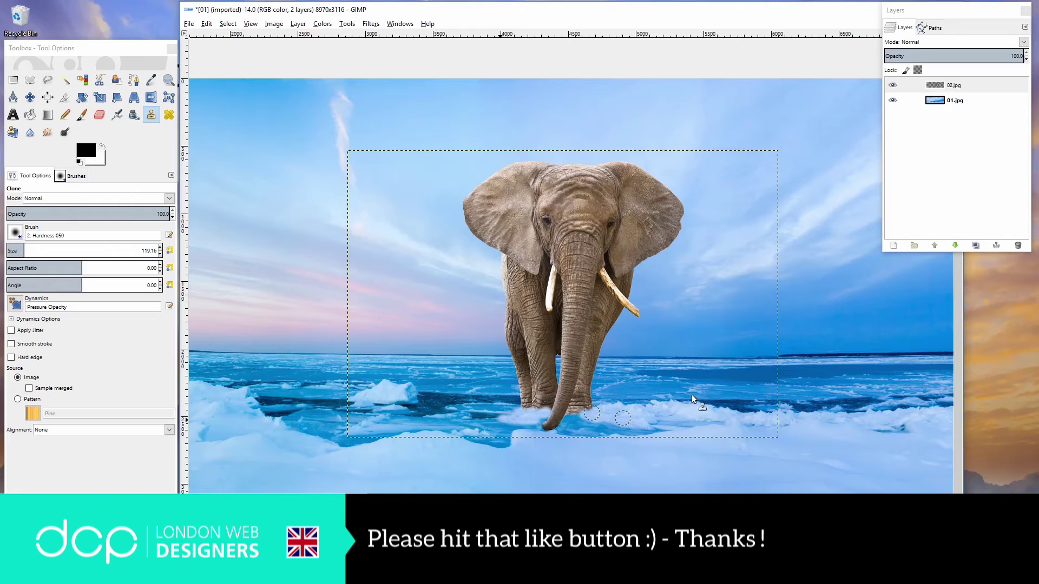
Save the image as elephant in water.xcf in the tutorial folder.
{"action": "left_click", "coordinate": [189, 23]}
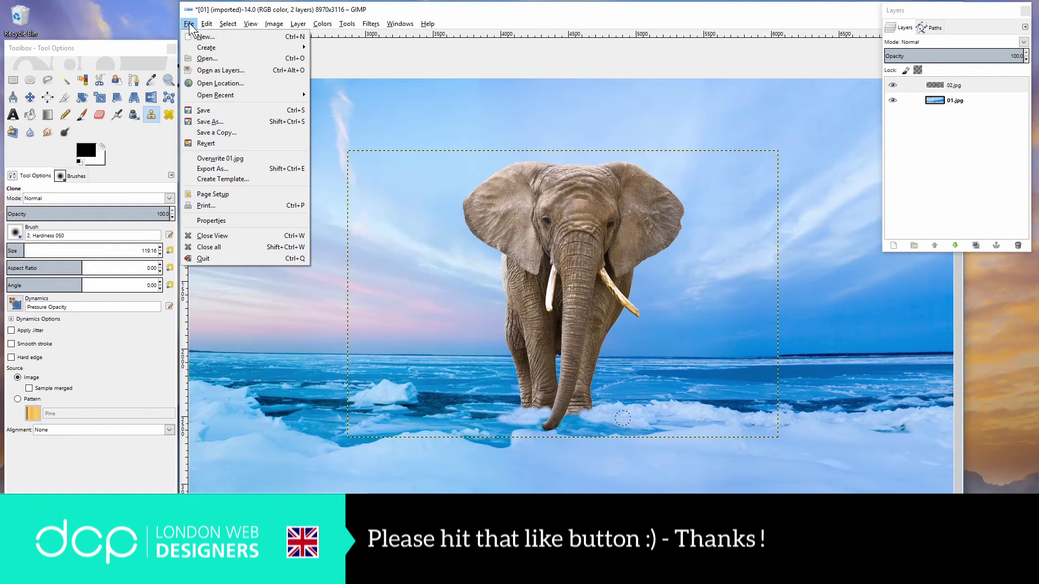
{"action": "left_click", "coordinate": [215, 123]}
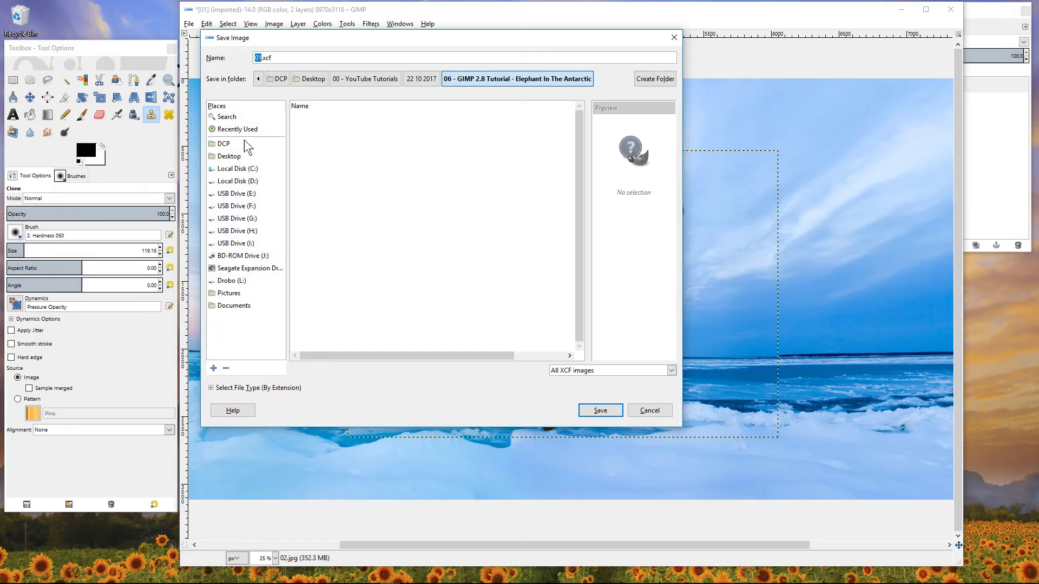
{"action": "double_click", "coordinate": [355, 181]}
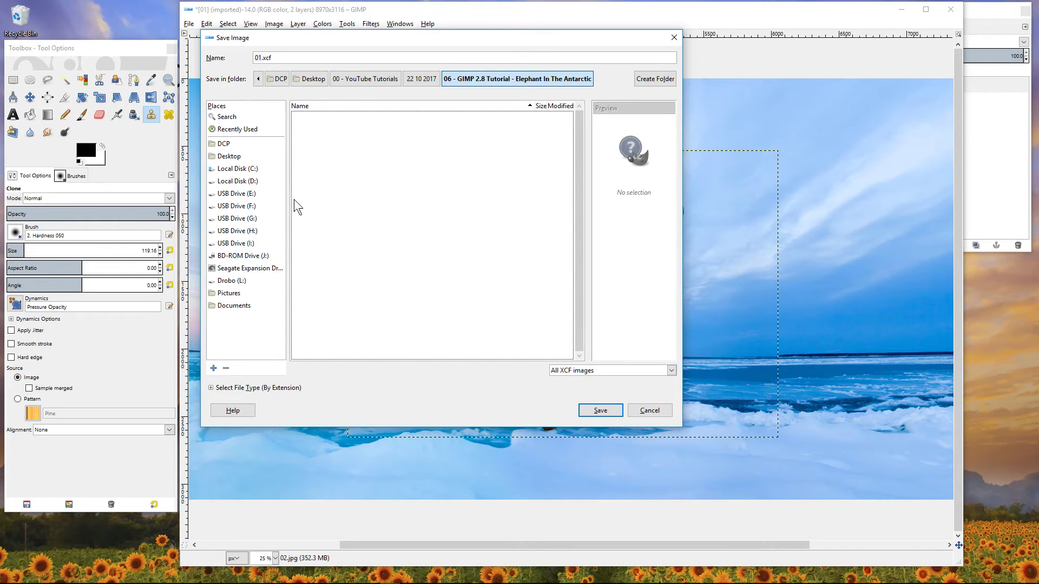
{"action": "left_click", "coordinate": [262, 59]}
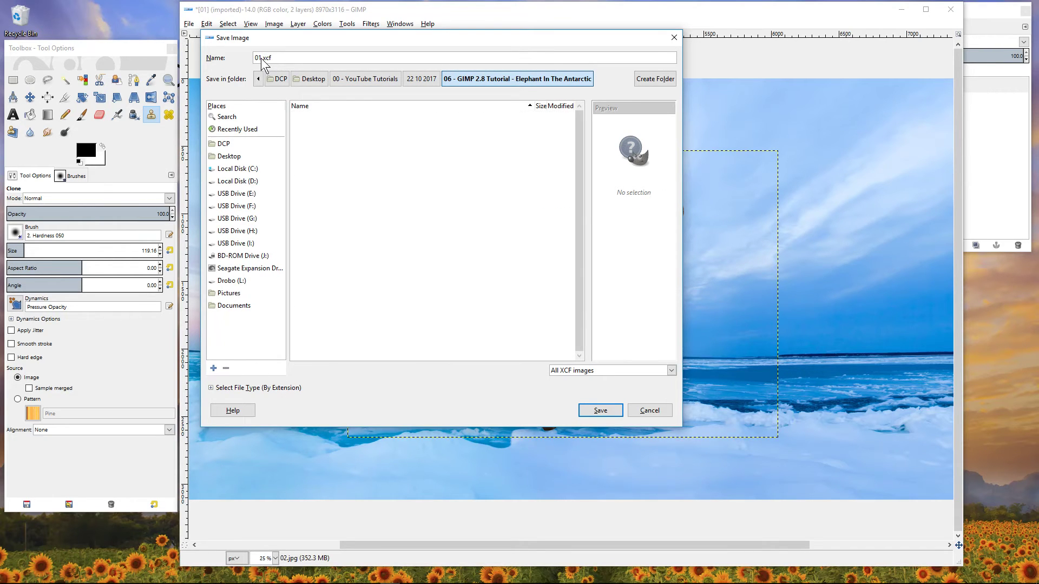
{"action": "type", "text": "elephant in water"}
{"action": "left_click_drag", "start_coordinate": [550, 38], "coordinate": [597, 21]}
{"action": "left_click", "coordinate": [648, 396]}
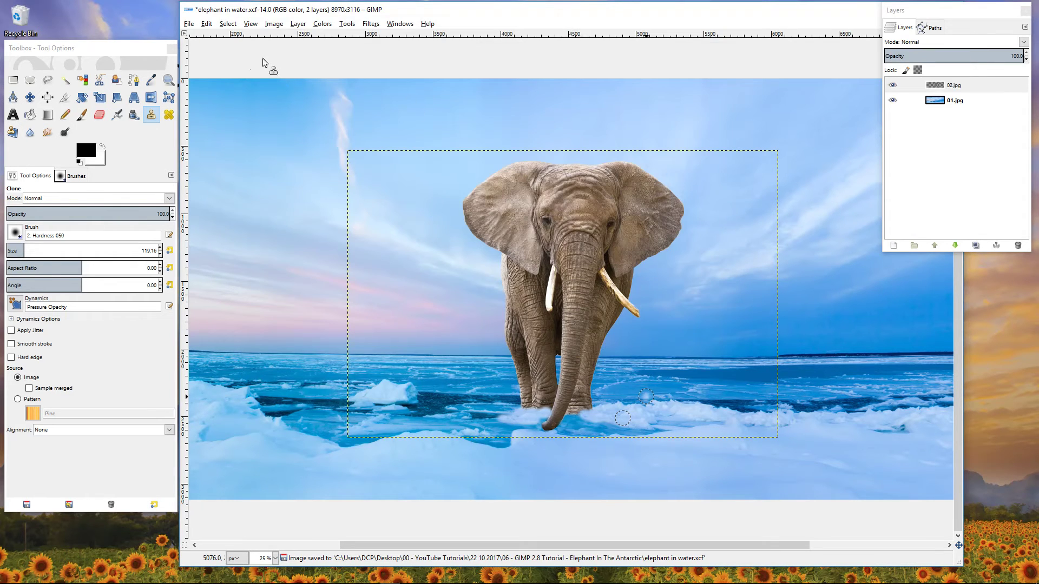
Reopen Save As, set the file type to By Extension, then cancel without saving.
{"action": "left_click", "coordinate": [189, 23]}
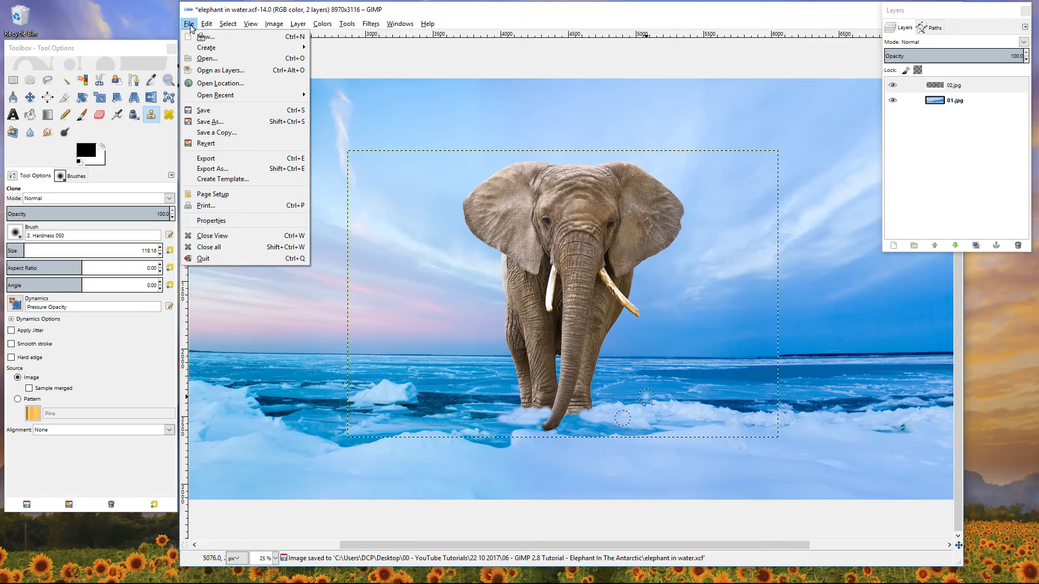
{"action": "left_click", "coordinate": [210, 121]}
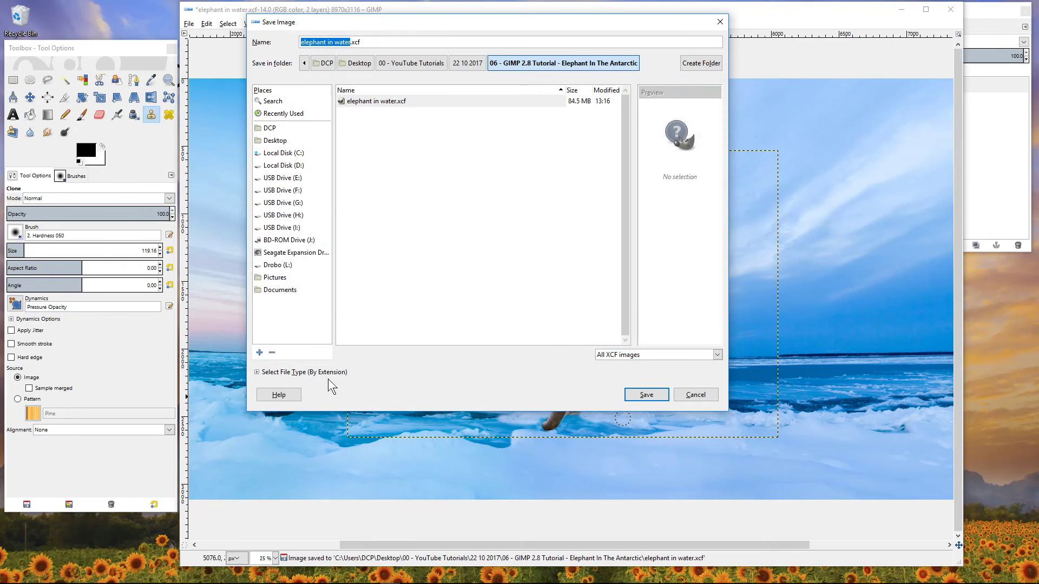
{"action": "left_click", "coordinate": [324, 373]}
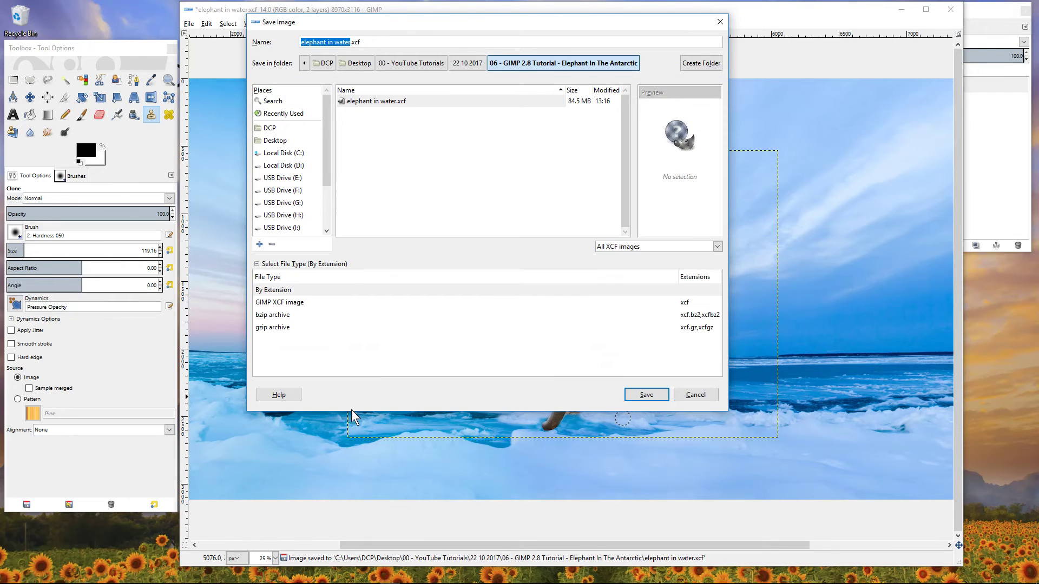
{"action": "left_click", "coordinate": [277, 291]}
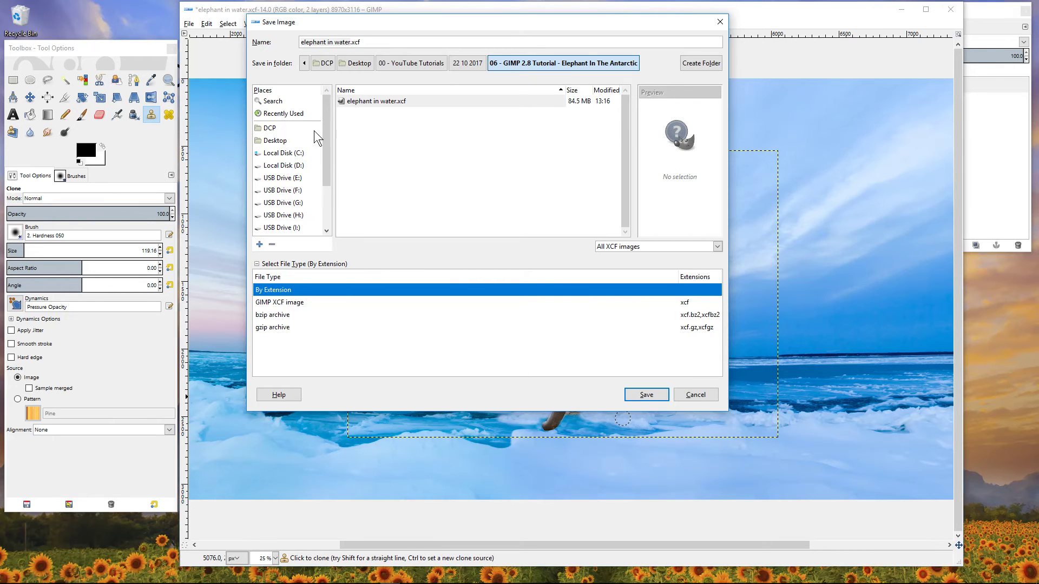
{"action": "key", "text": "Escape"}
{"action": "left_click", "coordinate": [189, 24]}
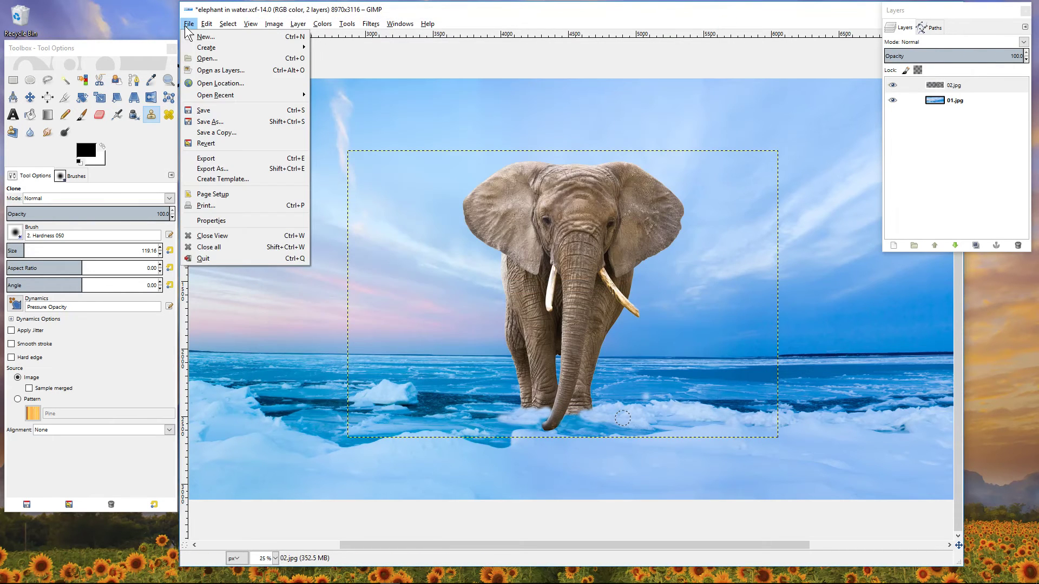
Export elephant in water.jpg as JPEG at quality 92, then close the image, saving changes.
{"action": "left_click", "coordinate": [213, 160]}
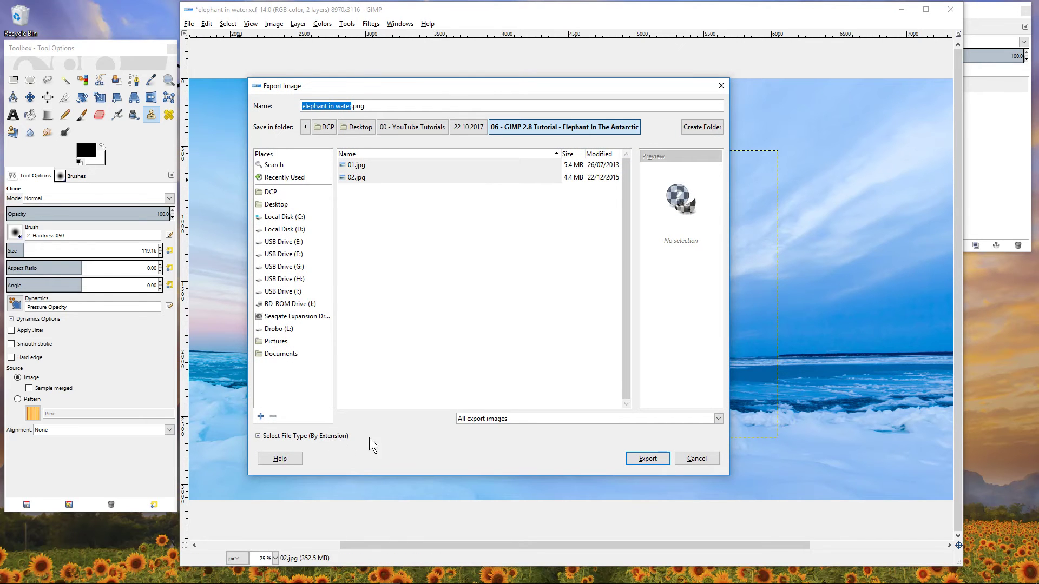
{"action": "left_click", "coordinate": [341, 436]}
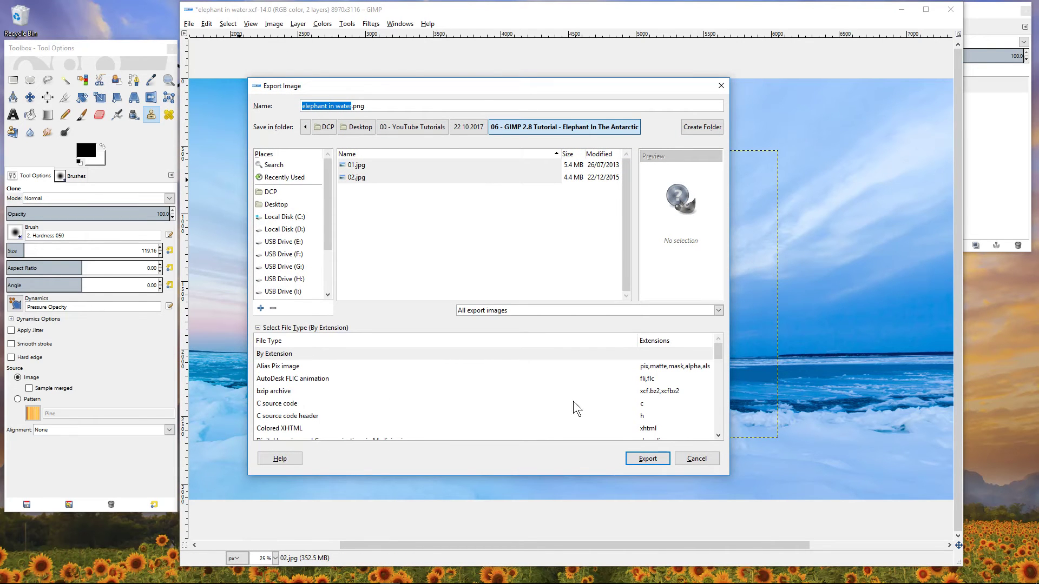
{"action": "left_click_drag", "start_coordinate": [719, 350], "coordinate": [720, 389]}
{"action": "left_click", "coordinate": [315, 357]}
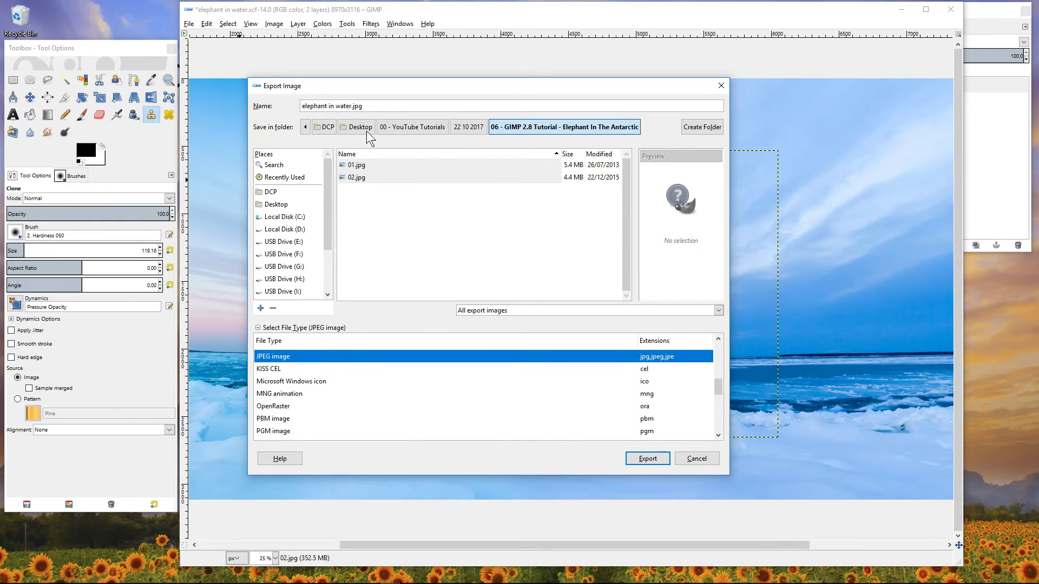
{"action": "left_click_drag", "start_coordinate": [566, 86], "coordinate": [528, 55]}
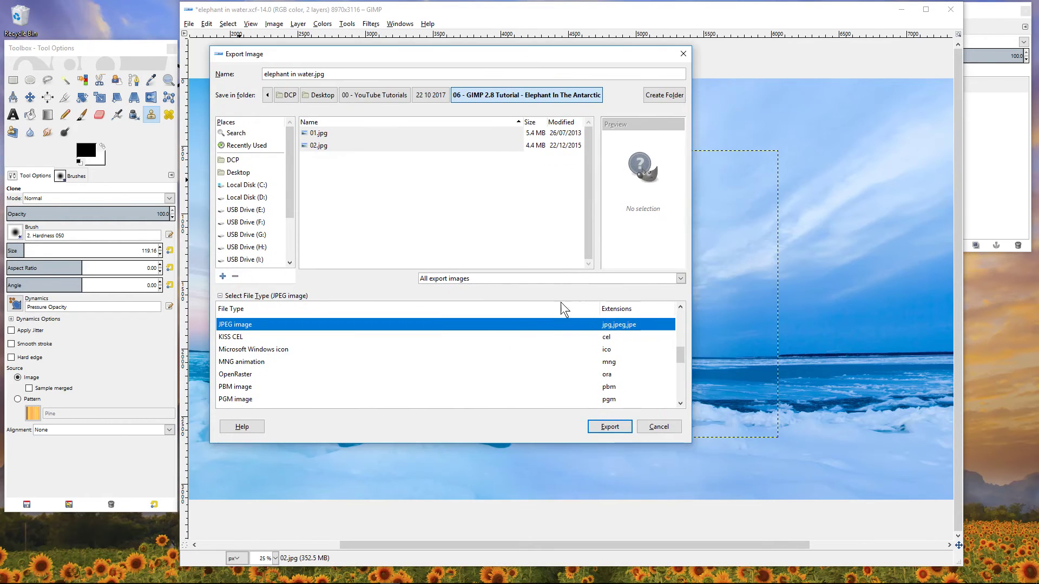
{"action": "left_click", "coordinate": [608, 425]}
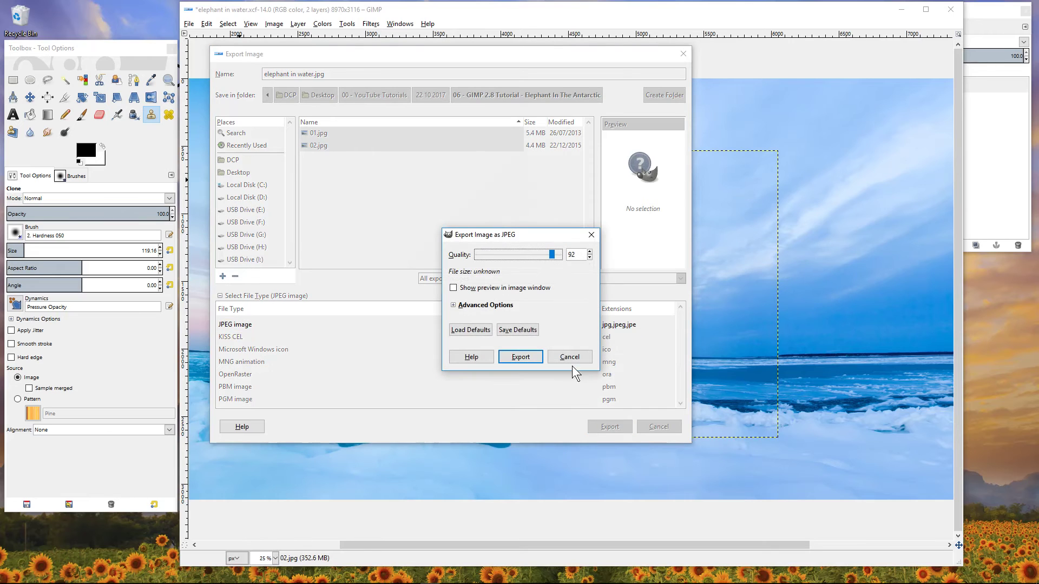
{"action": "left_click", "coordinate": [520, 357]}
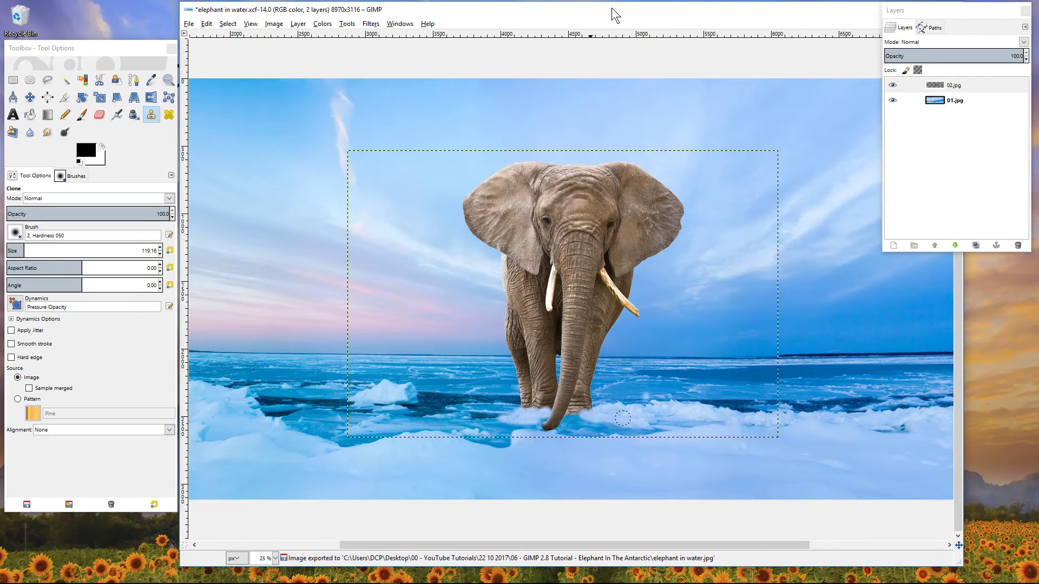
{"action": "key", "text": "ctrl+w"}
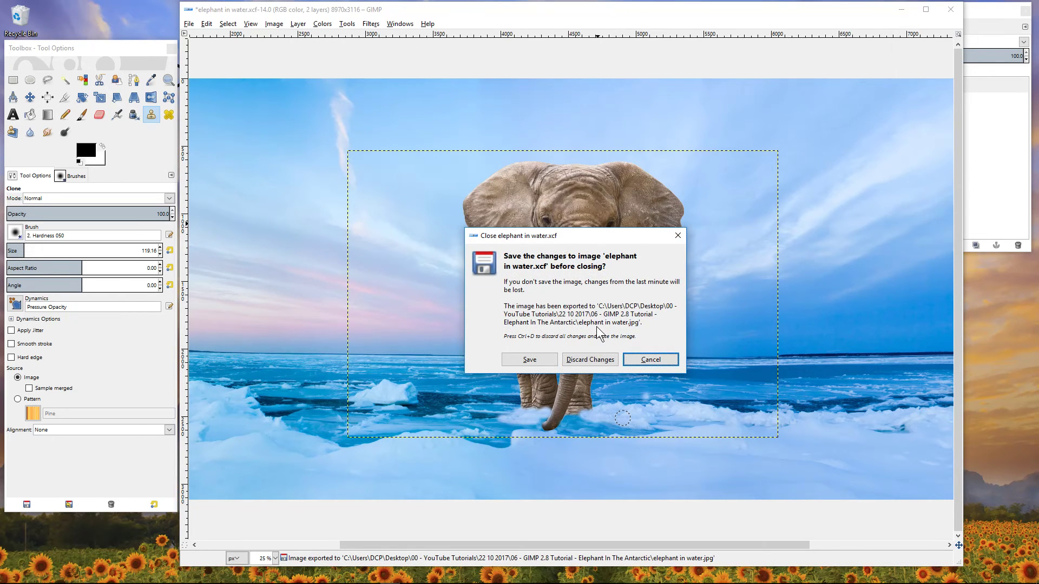
{"action": "left_click", "coordinate": [535, 362]}
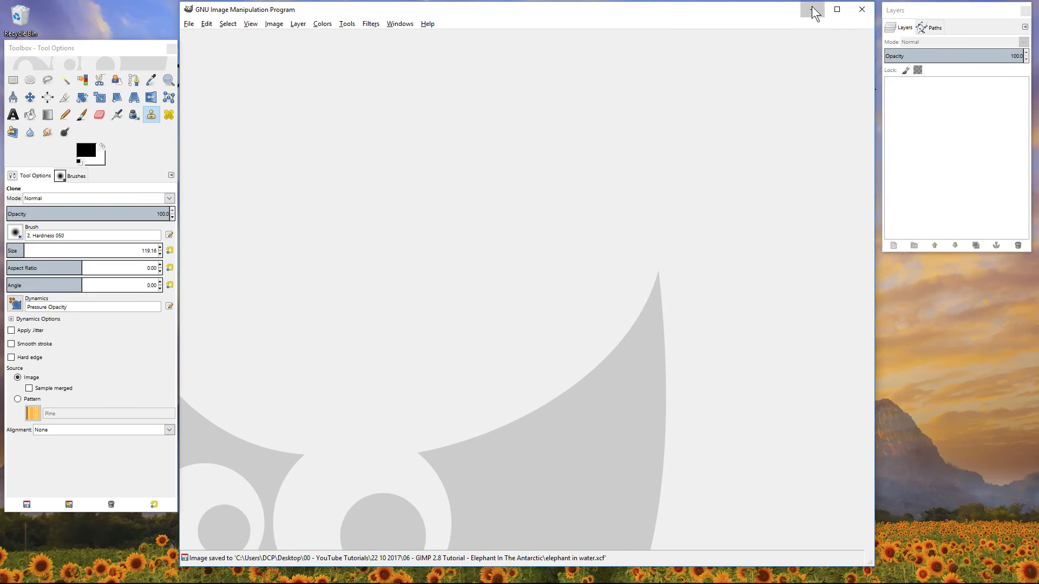
Minimise GIMP, look over the tutorial folder's files, and open elephant in water.jpg.
{"action": "left_click", "coordinate": [815, 7]}
{"action": "left_click_drag", "start_coordinate": [864, 215], "coordinate": [611, 177]}
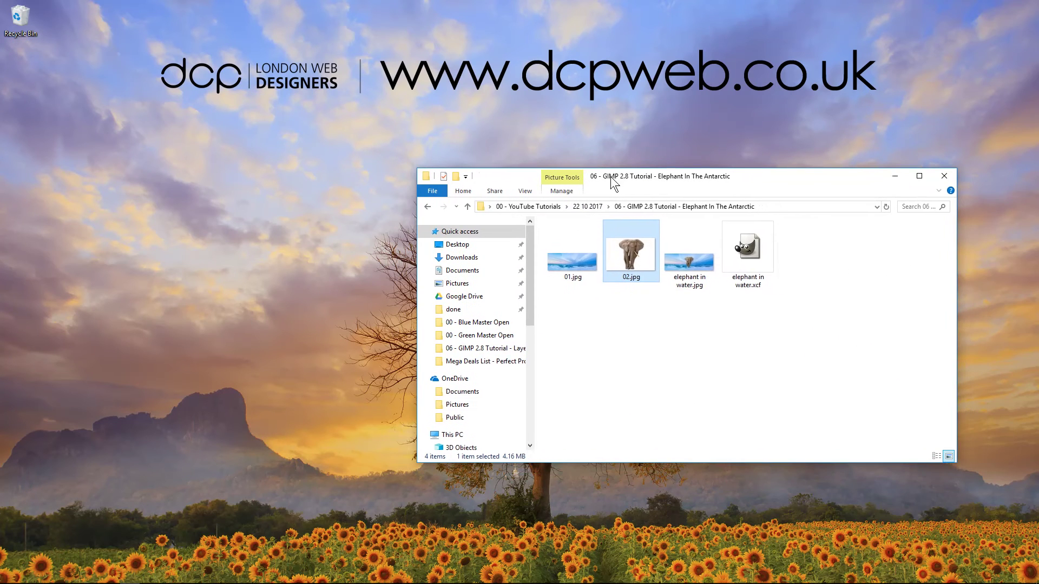
{"action": "left_click", "coordinate": [748, 251]}
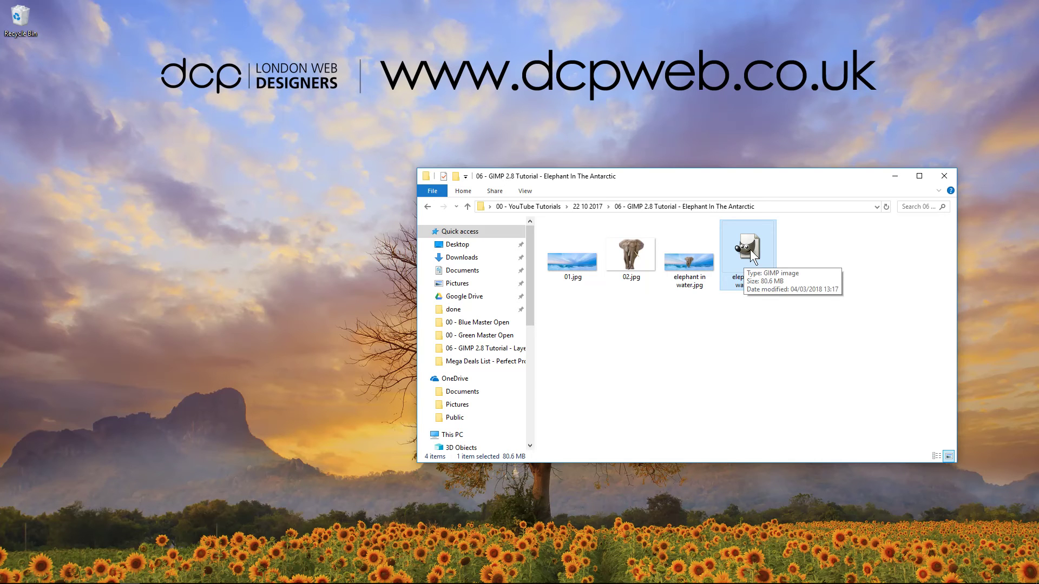
{"action": "left_click", "coordinate": [576, 265]}
{"action": "left_click", "coordinate": [612, 263]}
{"action": "double_click", "coordinate": [687, 264]}
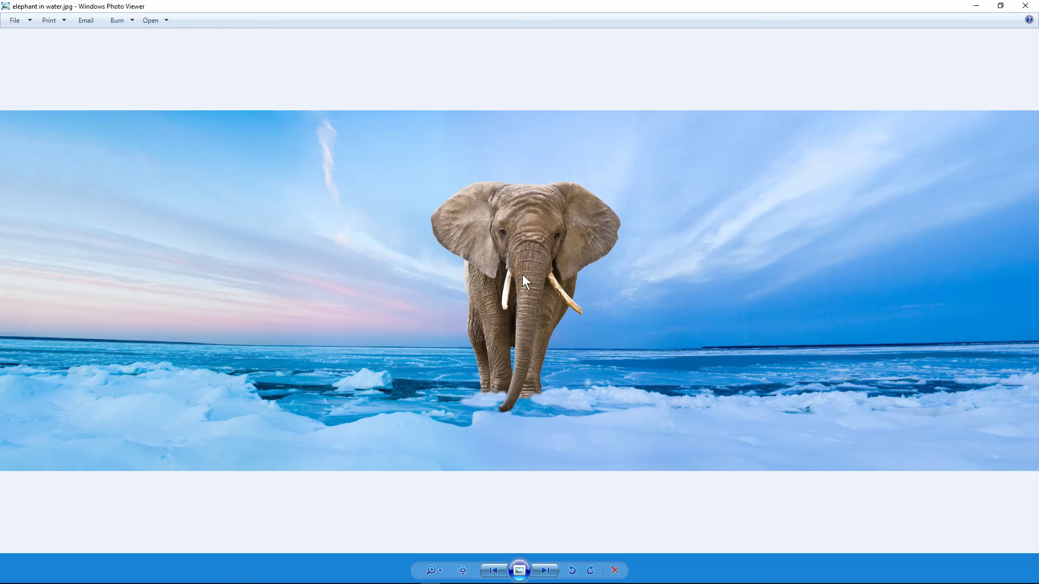
Zoom into the elephant in Photo Viewer, then back out to the whole picture.
{"action": "scroll", "coordinate": [522, 275], "scroll_direction": "up", "scroll_amount": 2}
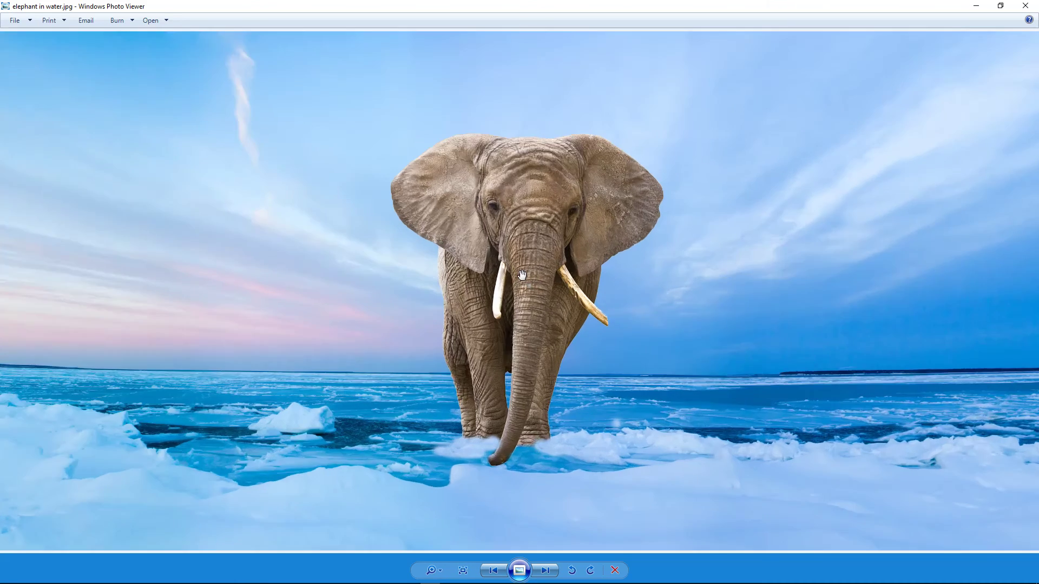
{"action": "scroll", "coordinate": [522, 276], "scroll_direction": "down", "scroll_amount": 2}
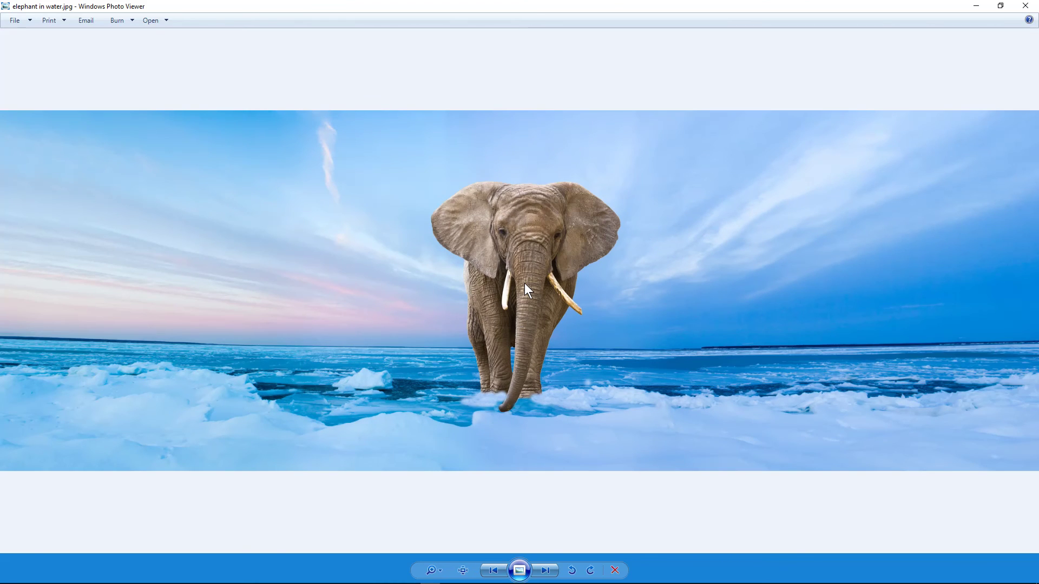